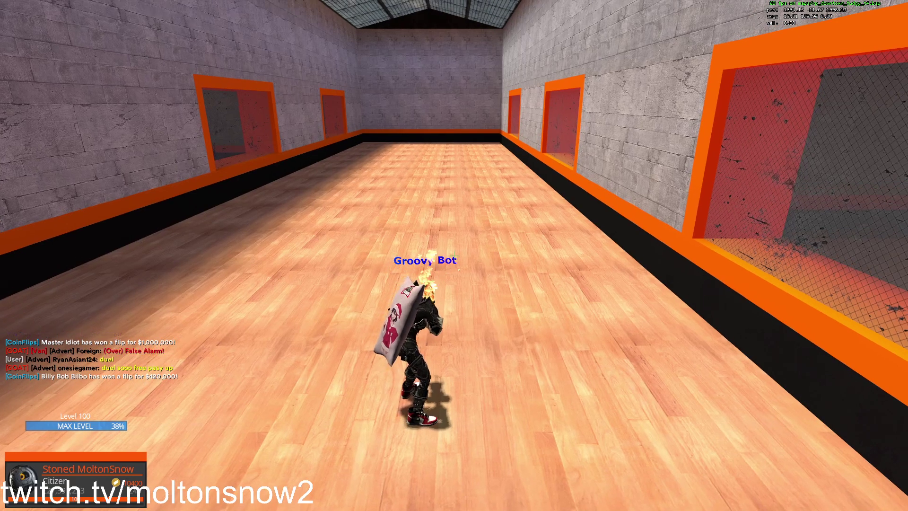
# Walk forward, then start voice recording with +voicerecord in the developer console.
pyautogui.press('w')
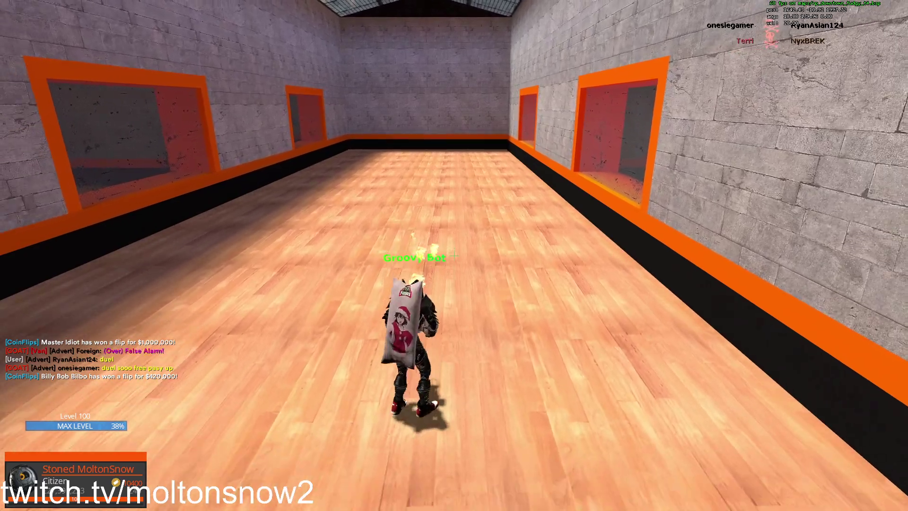
pyautogui.press('`')
pyautogui.write('+')
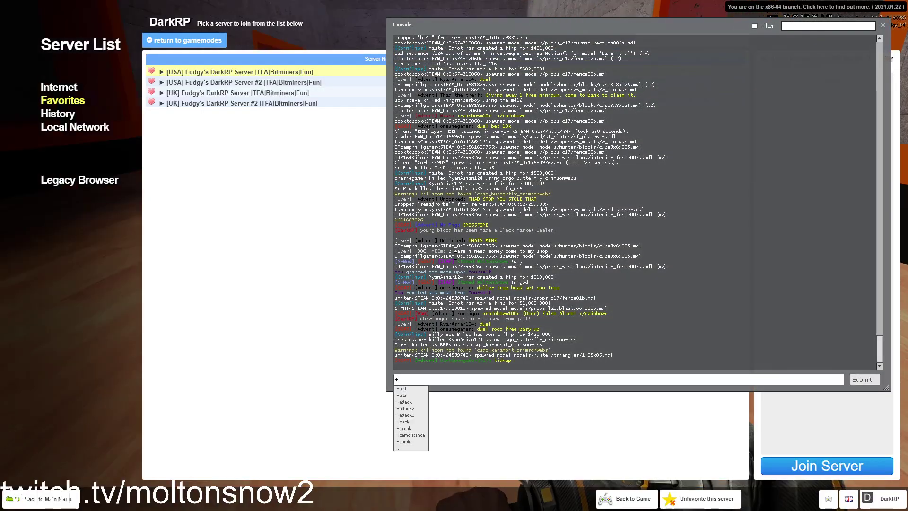
pyautogui.write('voicerecord')
pyautogui.press('Return')
pyautogui.press('Escape')
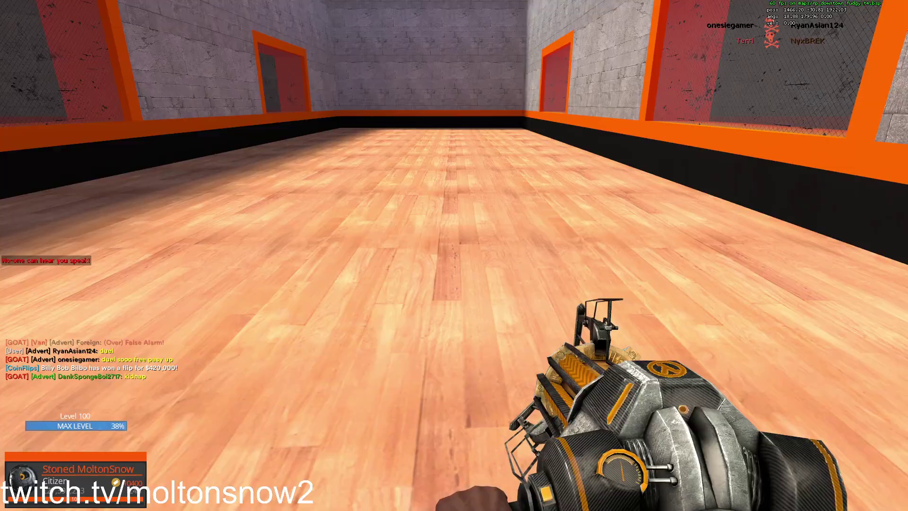
pyautogui.press('Escape')
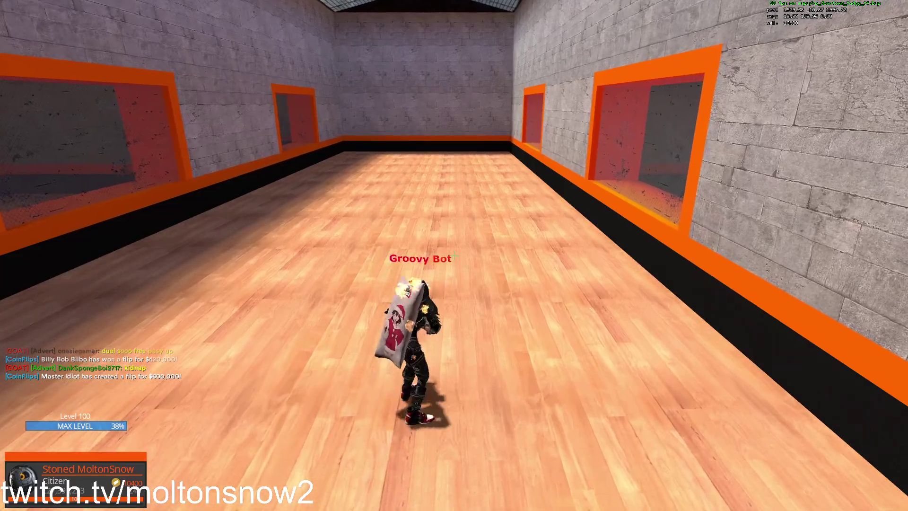
# Stop voice recording with -voicerecord and return to the game.
pyautogui.press('`')
pyautogui.write('-voicerecord')
pyautogui.press('Return')
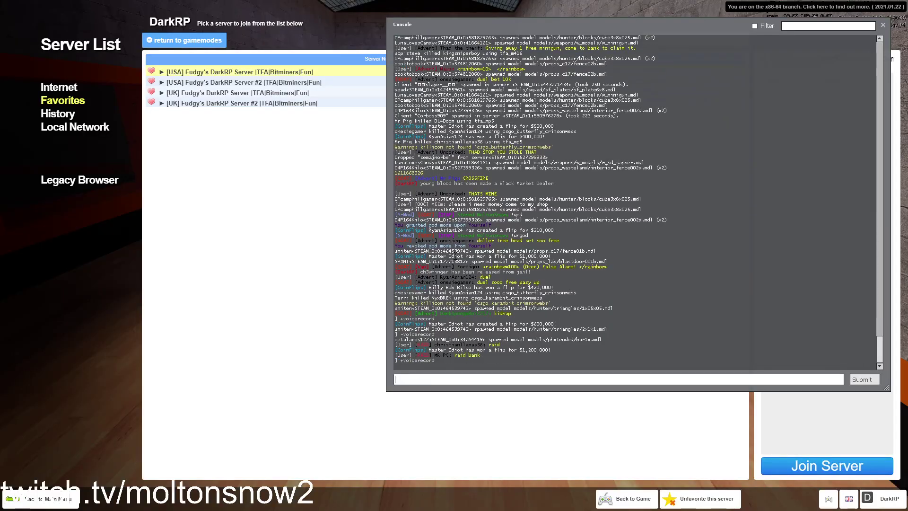
pyautogui.press('Escape')
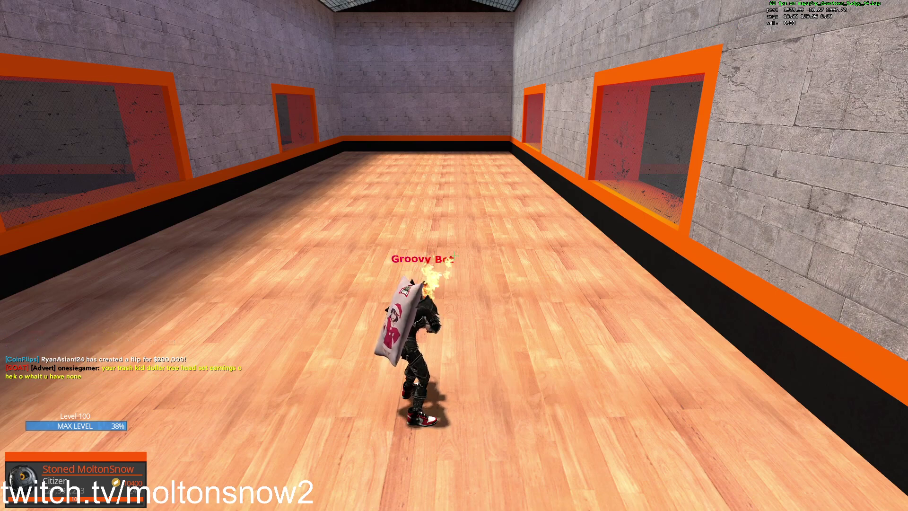
# Walk the character around the room, ending with the Windows Start menu over the game.
pyautogui.press('super')
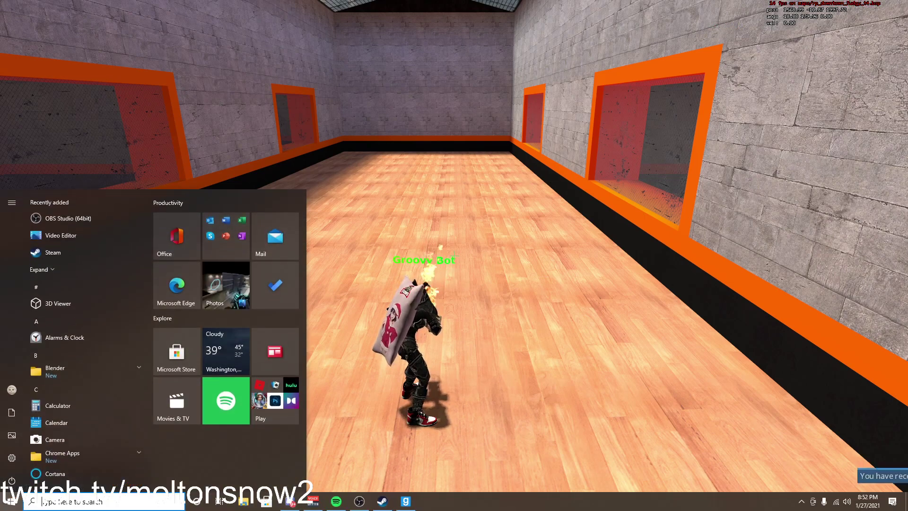
pyautogui.press('Escape')
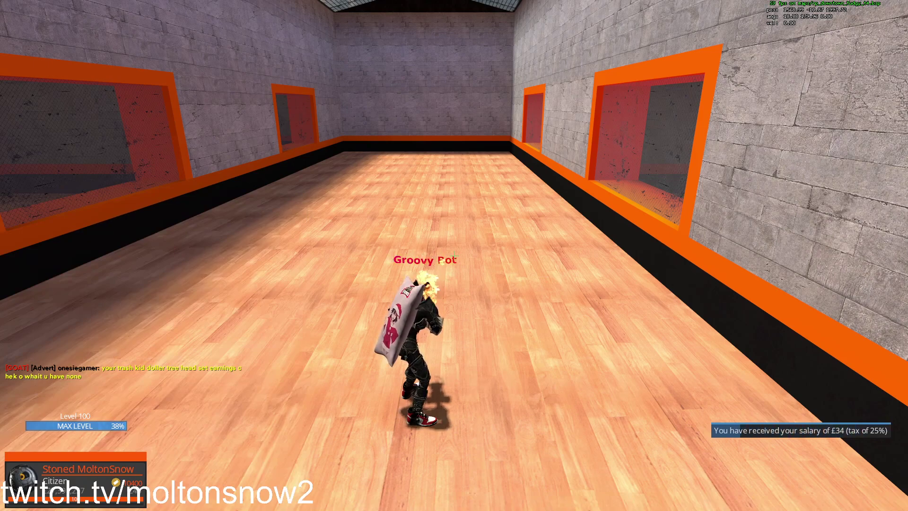
pyautogui.hotkey('w', 'a')
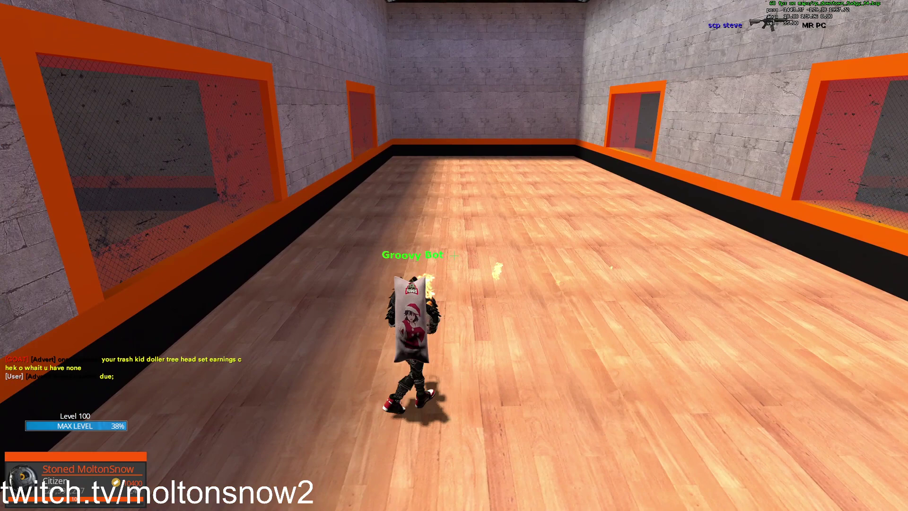
pyautogui.press('d')
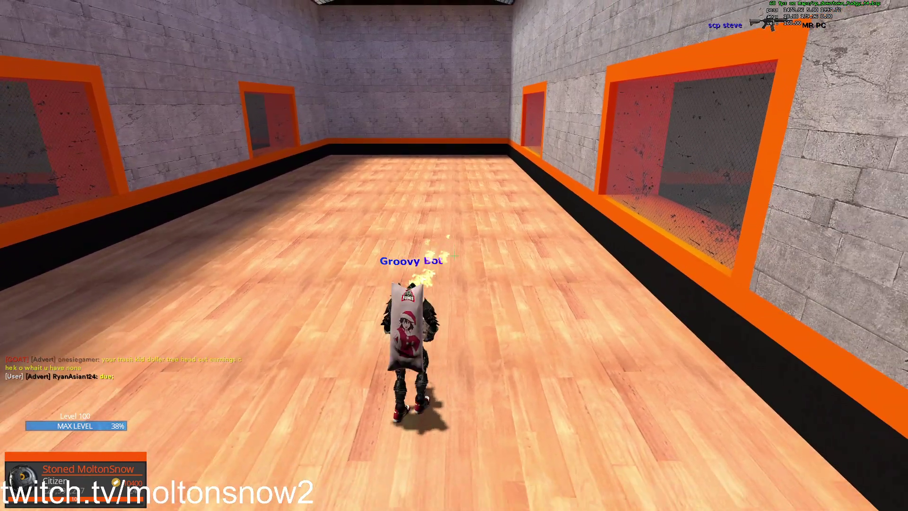
pyautogui.hotkey('s', 'a')
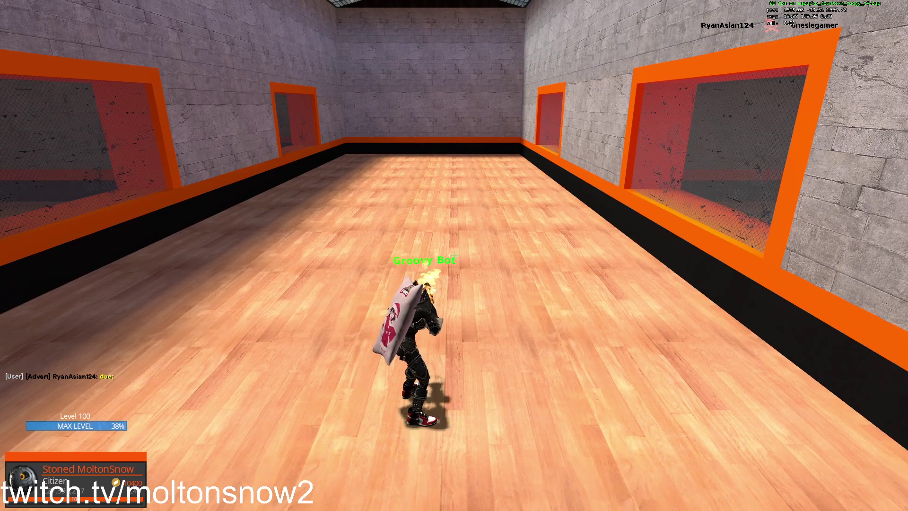
pyautogui.press('super')
pyautogui.press('super')
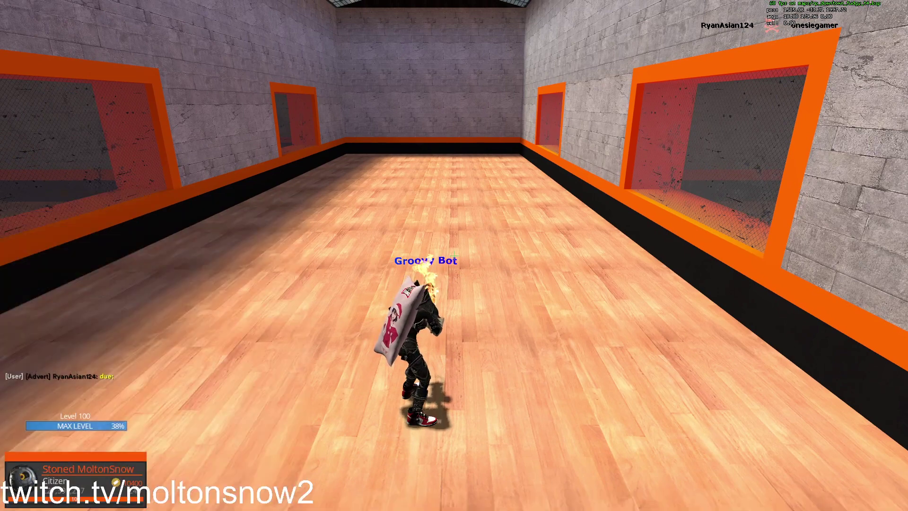
pyautogui.press('super')
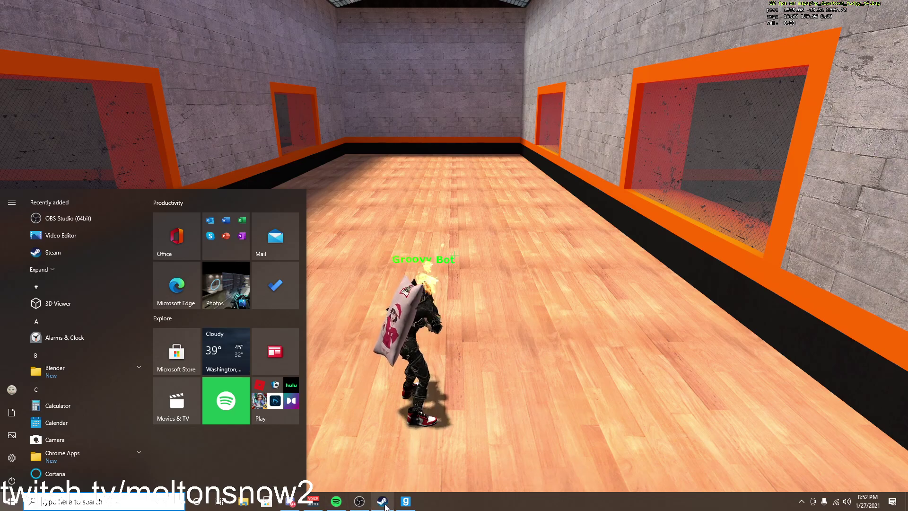
# From Steam's library, open Garry's Mod's local files via Manage > Browse local files.
pyautogui.click(383, 501)
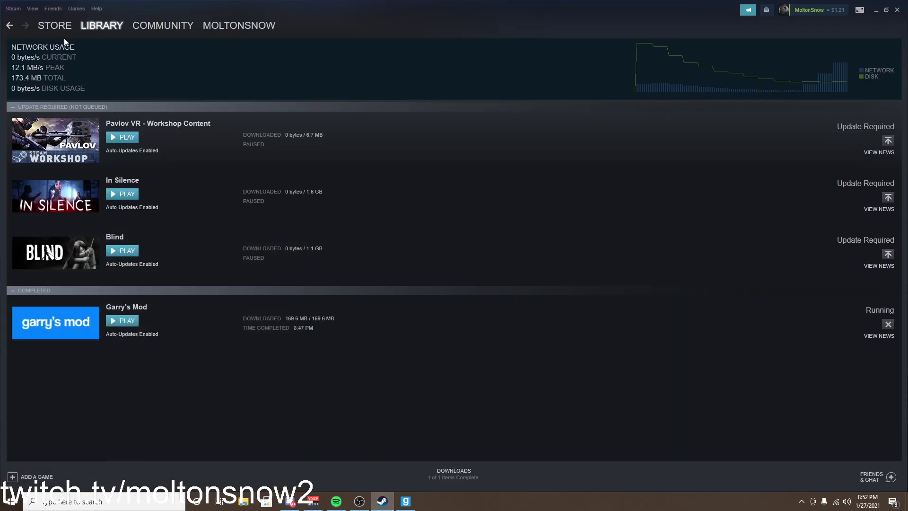
pyautogui.click(85, 36)
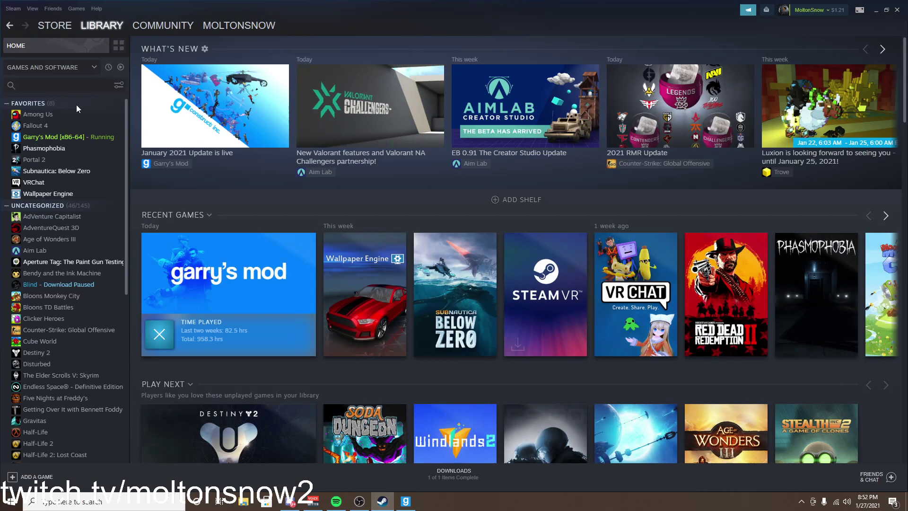
pyautogui.rightClick(52, 139)
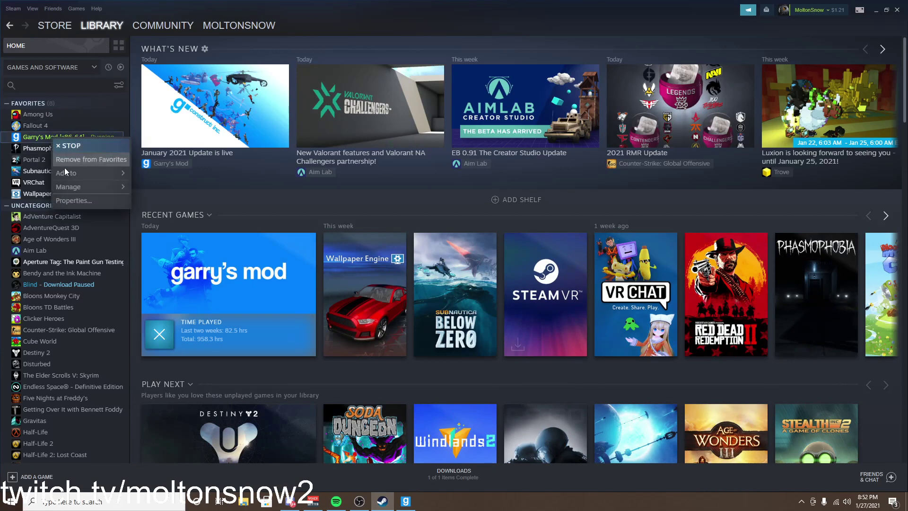
pyautogui.moveTo(89, 189)
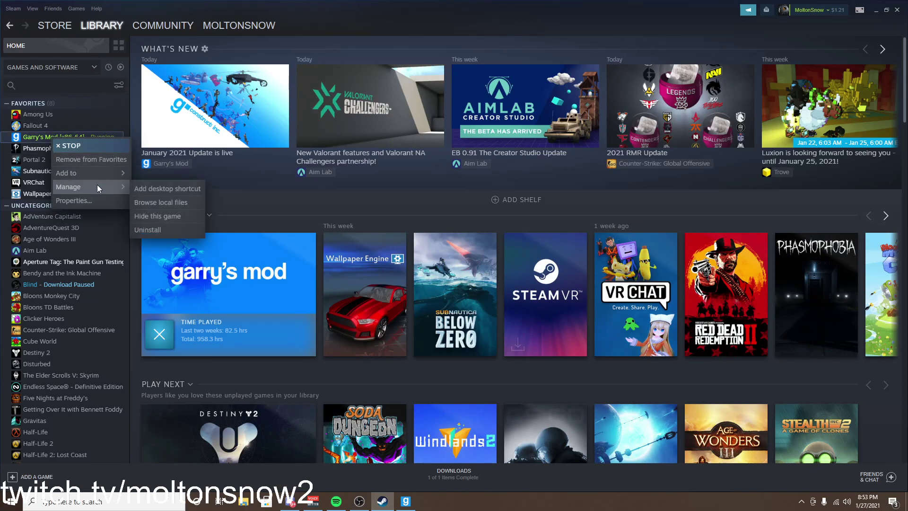
pyautogui.click(167, 200)
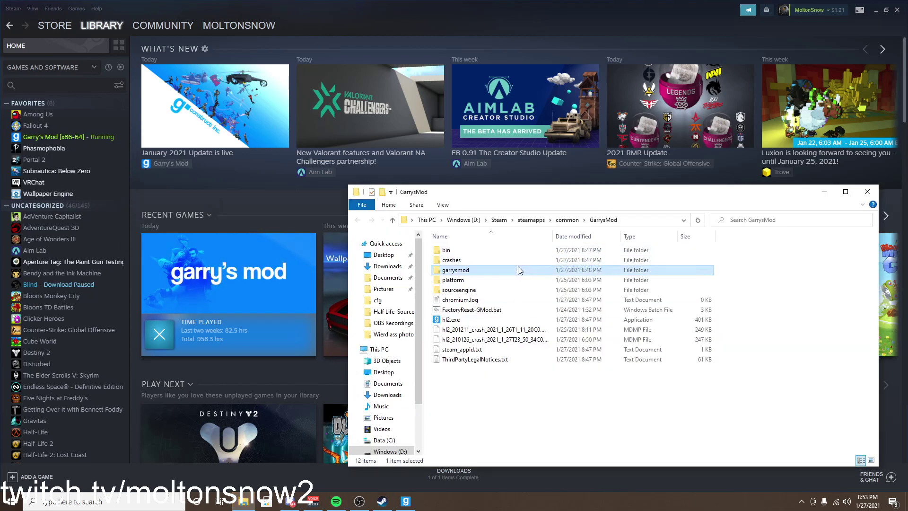
# Go into garrysmod › cfg and open noclipgod.cfg in Notepad.
pyautogui.doubleClick(518, 269)
pyautogui.doubleClick(491, 282)
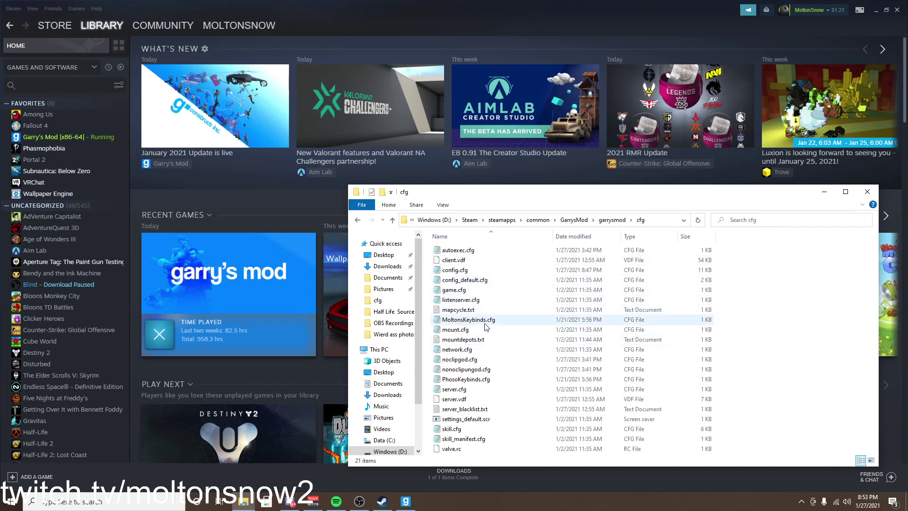
pyautogui.doubleClick(492, 362)
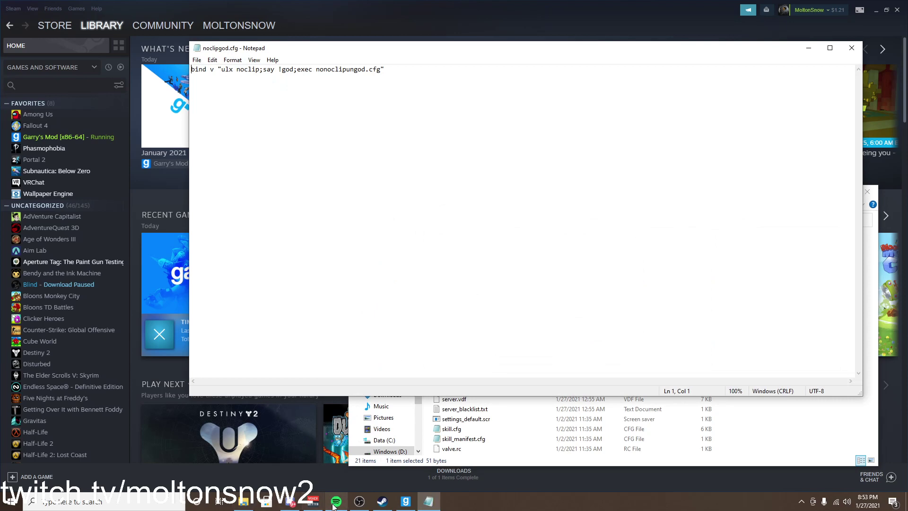
# Return to the game, trigger the noclip/god bind, and close the chat box unsent.
pyautogui.click(405, 501)
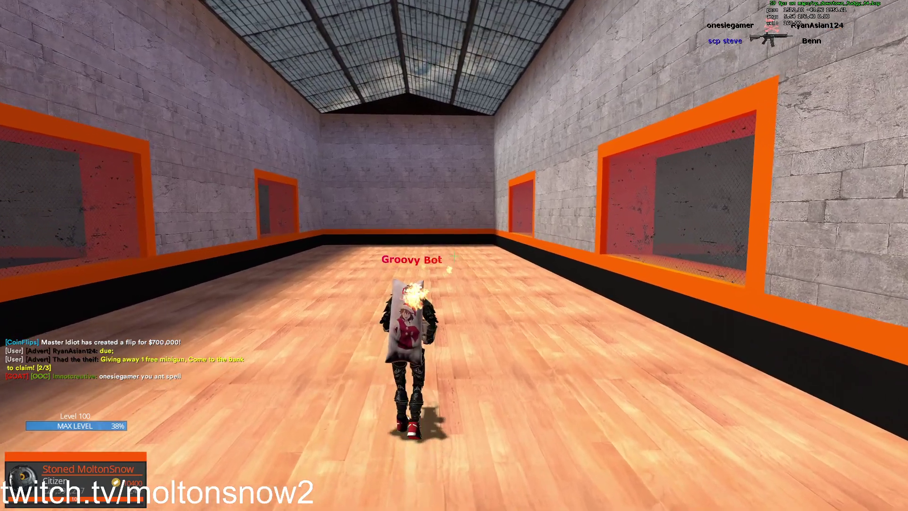
pyautogui.press('w')
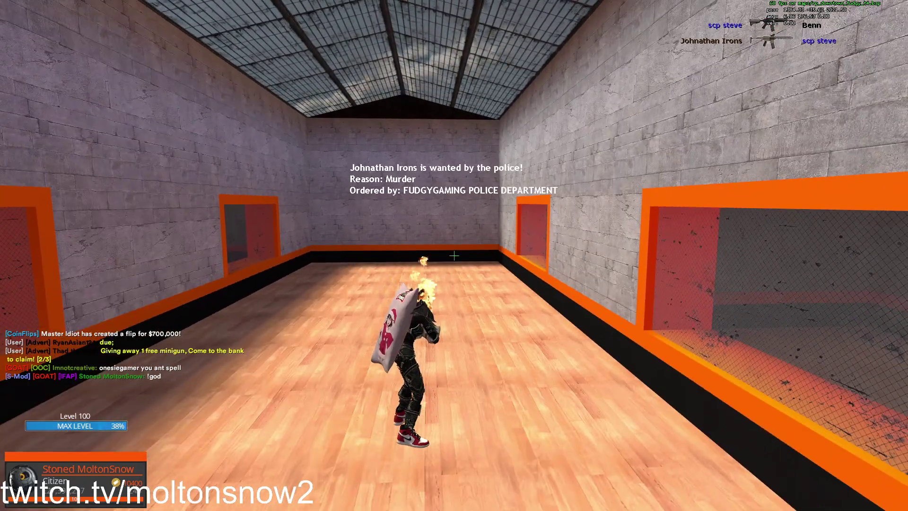
pyautogui.write('y!')
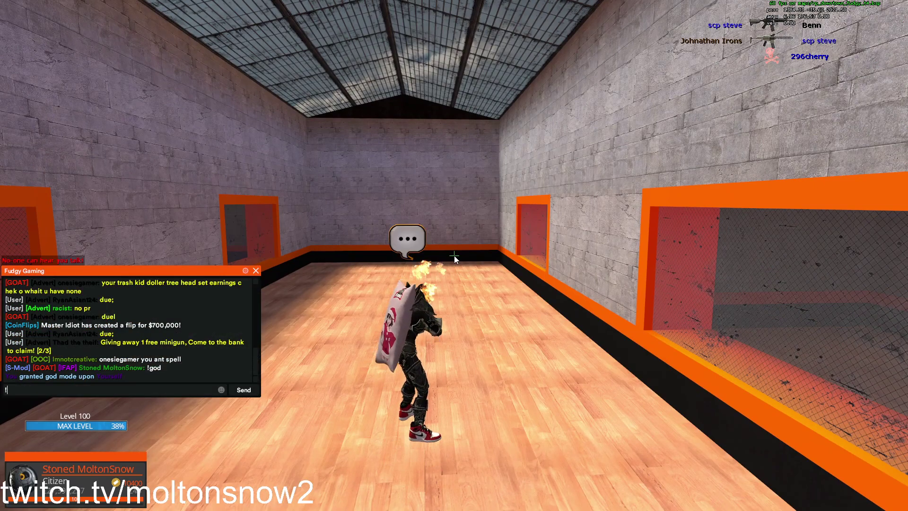
pyautogui.press('BackSpace')
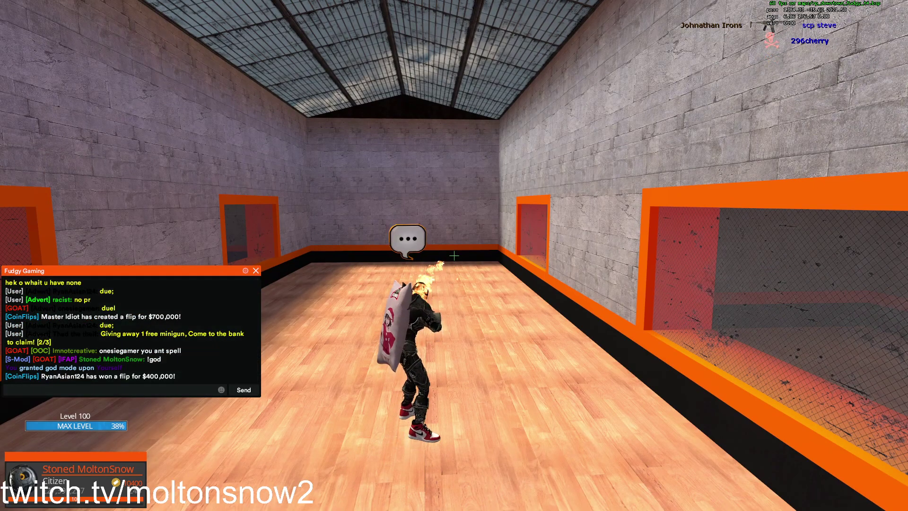
pyautogui.press('Escape')
# Walk the character down the hall, then bring up the Windows Start menu.
pyautogui.press('w')
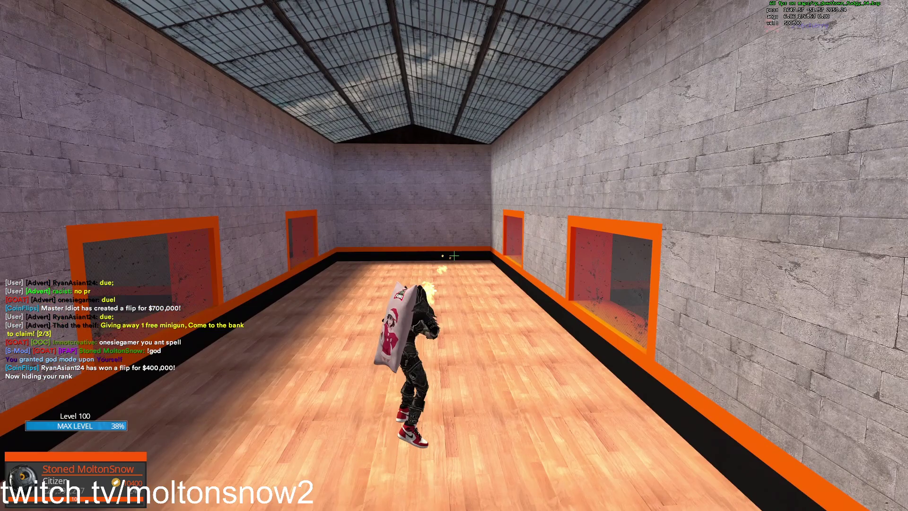
pyautogui.press('d')
pyautogui.press('a')
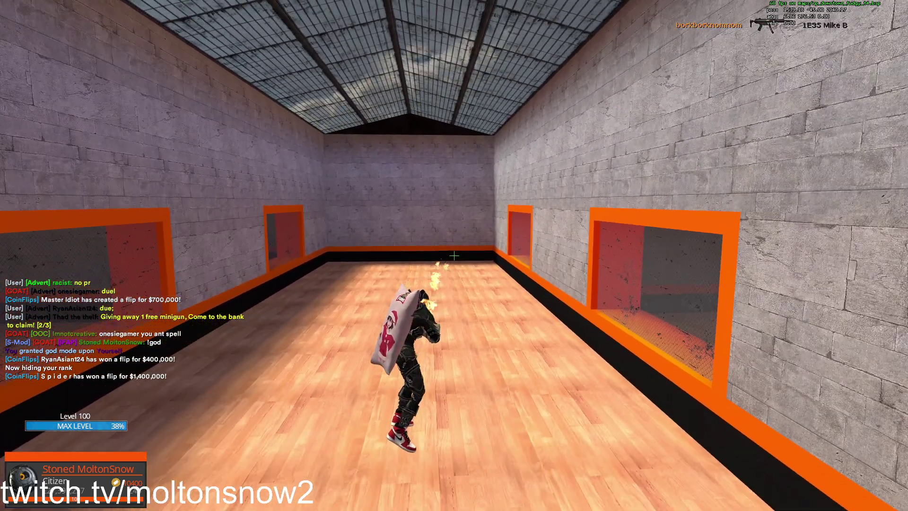
pyautogui.press('w')
pyautogui.press('w')
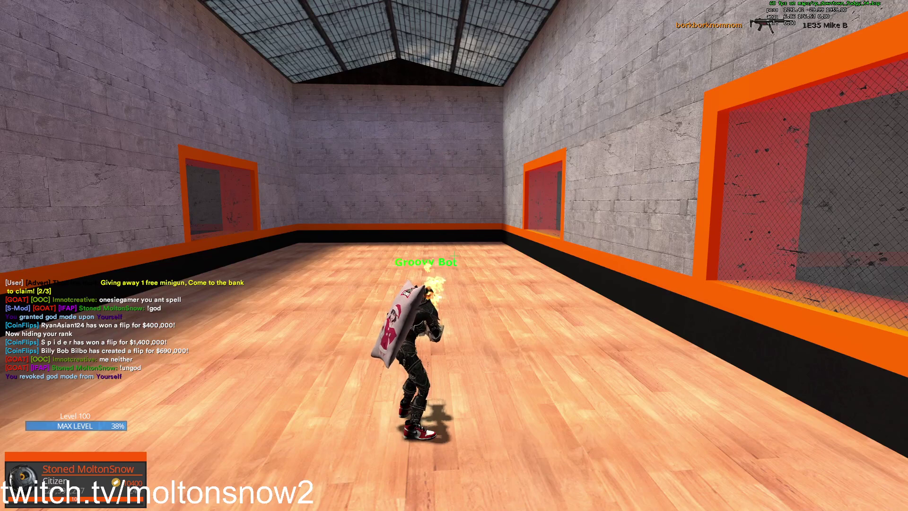
pyautogui.press('s')
pyautogui.press('super')
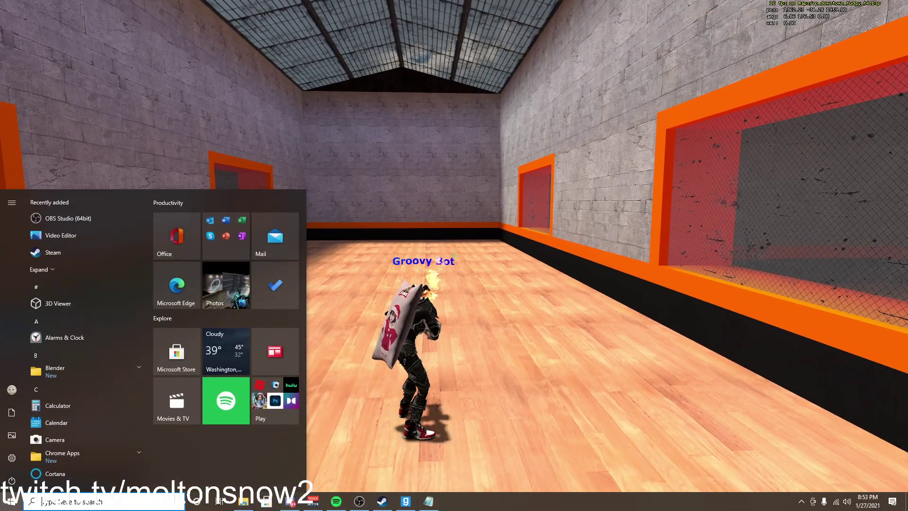
# Select noclipgod.cfg's bind line, then open nonoclipungod.cfg from the cfg folder beside it.
pyautogui.click(438, 501)
pyautogui.moveTo(389, 69); pyautogui.dragTo(172, 43)
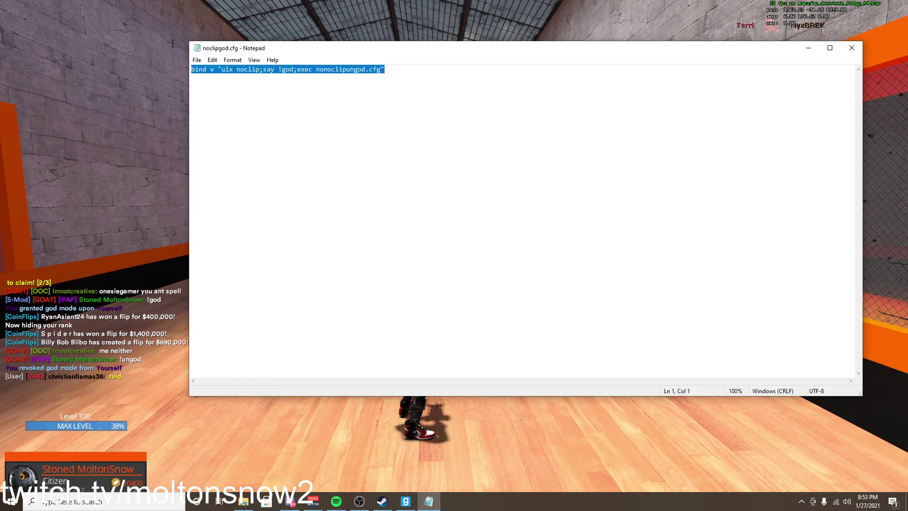
pyautogui.press('super')
pyautogui.click(243, 501)
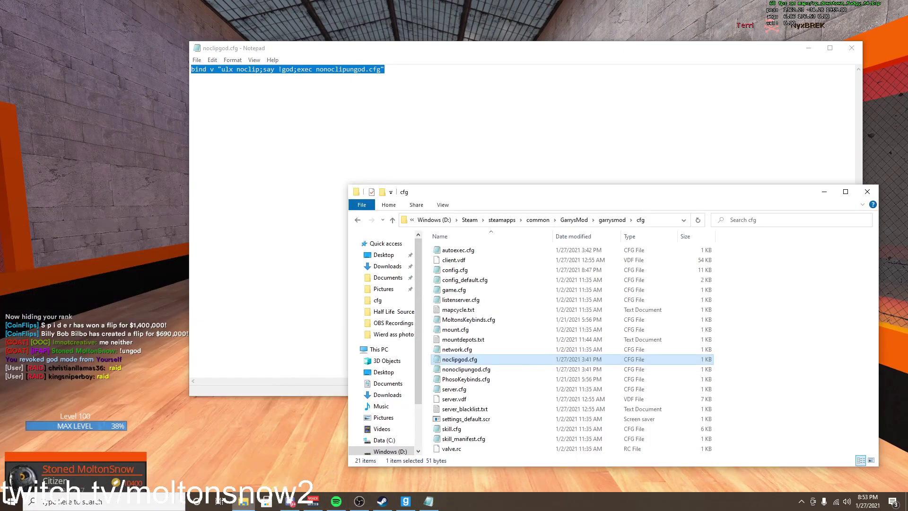
pyautogui.doubleClick(466, 370)
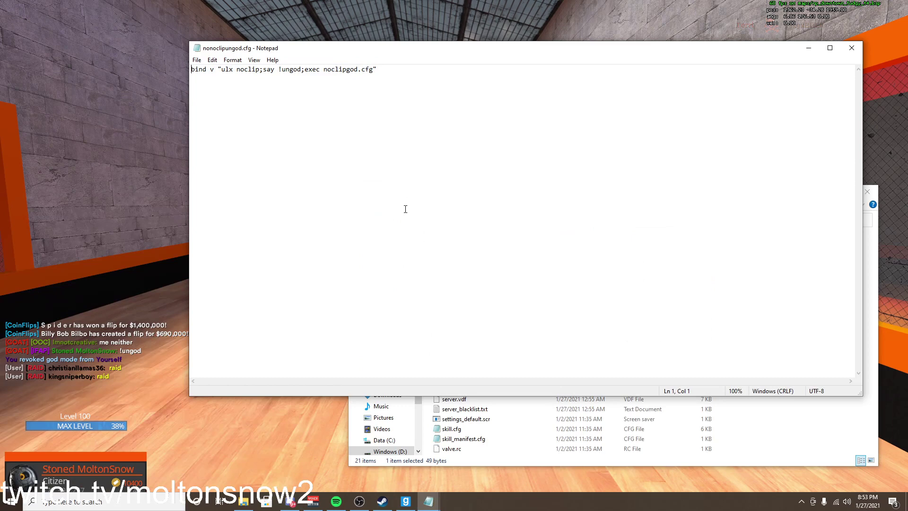
pyautogui.moveTo(395, 49); pyautogui.dragTo(383, 90)
pyautogui.click(405, 86)
pyautogui.click(369, 401)
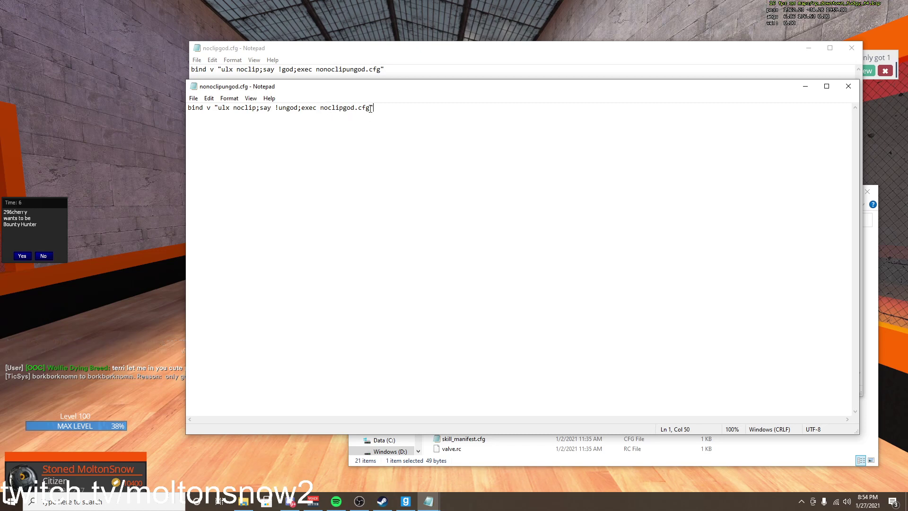
# Highlight nonoclipungod.cfg's bind line, including the part up to noclipgod.
pyautogui.moveTo(374, 108); pyautogui.dragTo(178, 115)
pyautogui.click(376, 108)
pyautogui.moveTo(355, 108); pyautogui.dragTo(199, 108)
pyautogui.click(378, 108)
# Highlight noclipgod.cfg's bind line and its ulx noclip part, then close nonoclipungod.cfg.
pyautogui.click(394, 69)
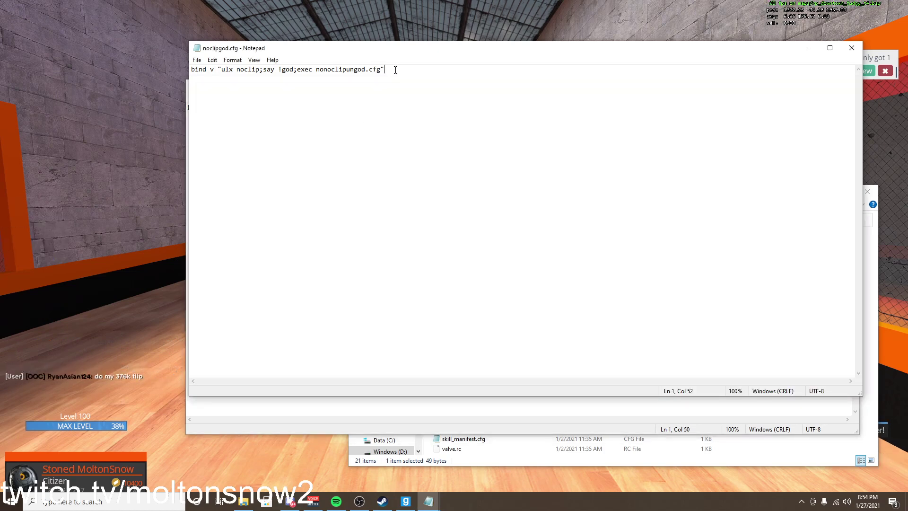
pyautogui.moveTo(394, 69); pyautogui.dragTo(180, 65)
pyautogui.click(224, 70)
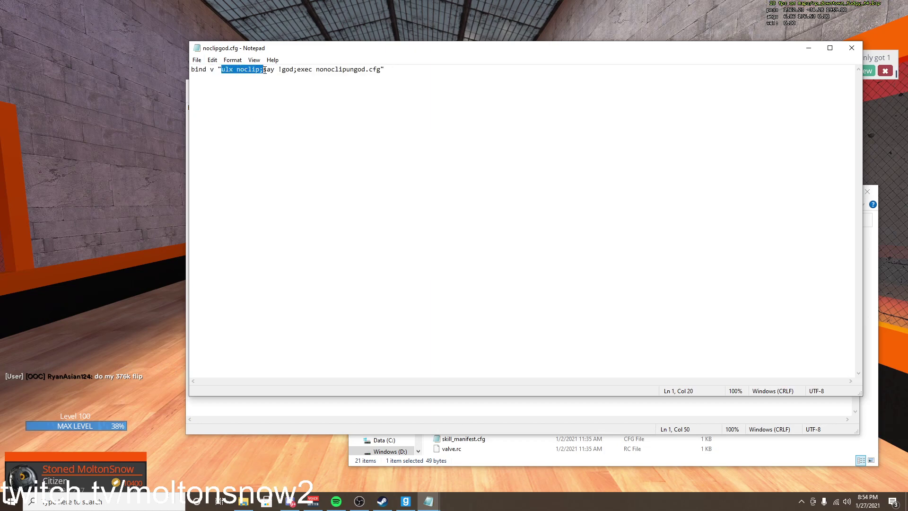
pyautogui.moveTo(293, 71); pyautogui.dragTo(422, 157)
pyautogui.click(387, 81)
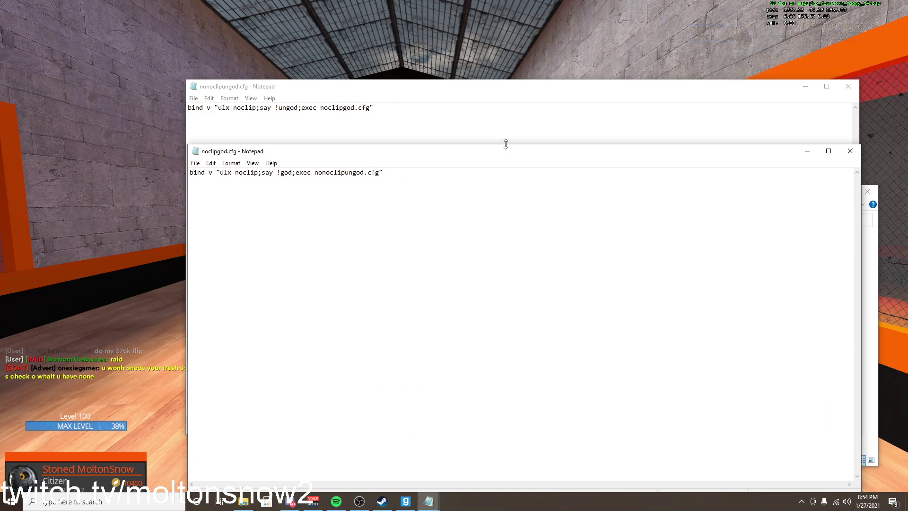
pyautogui.click(848, 86)
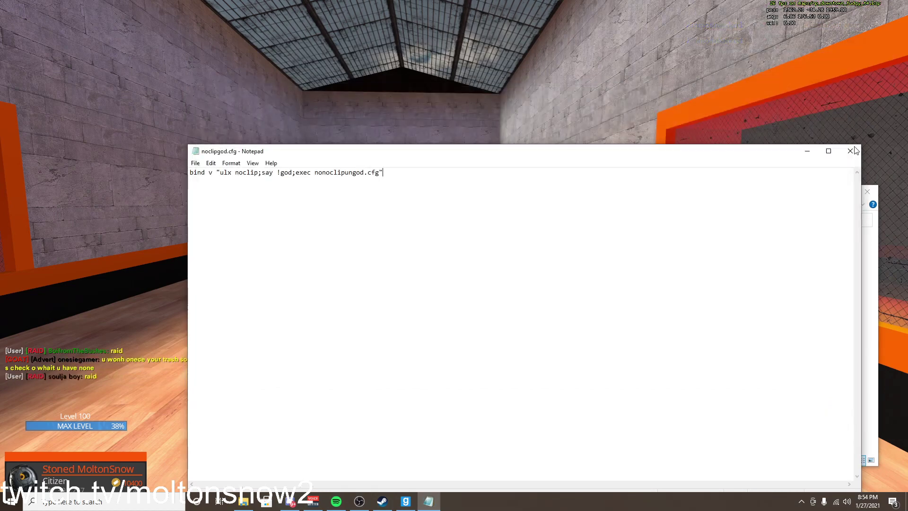
# Close Notepad and add a new text document named Raidbind.cfg, accepting the extension change.
pyautogui.click(851, 151)
pyautogui.rightClick(781, 289)
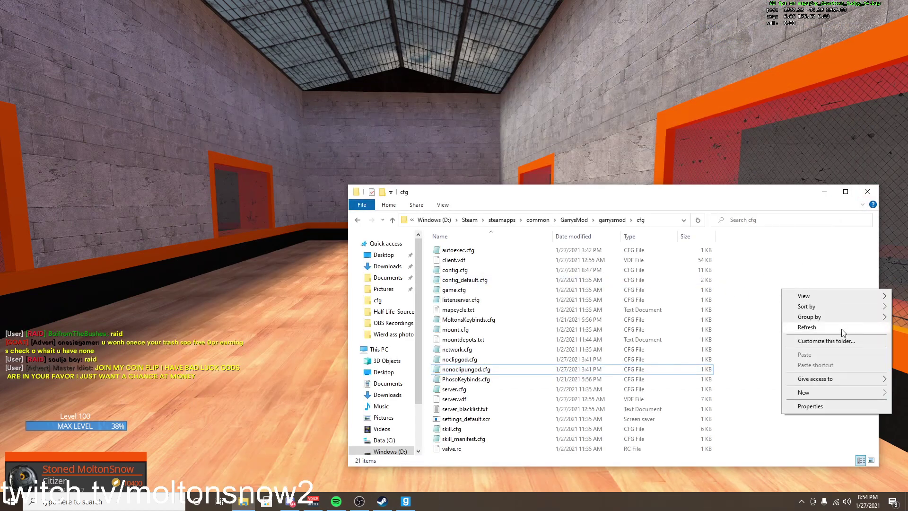
pyautogui.moveTo(820, 395)
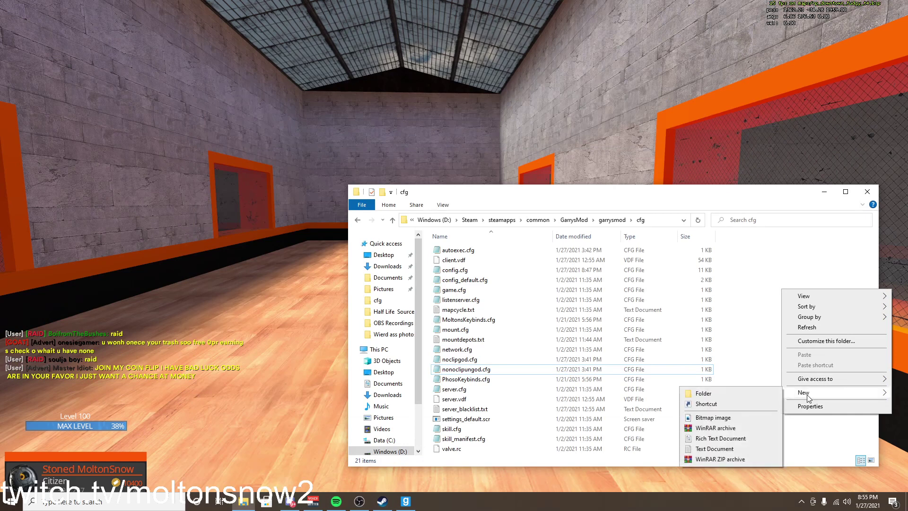
pyautogui.click(745, 449)
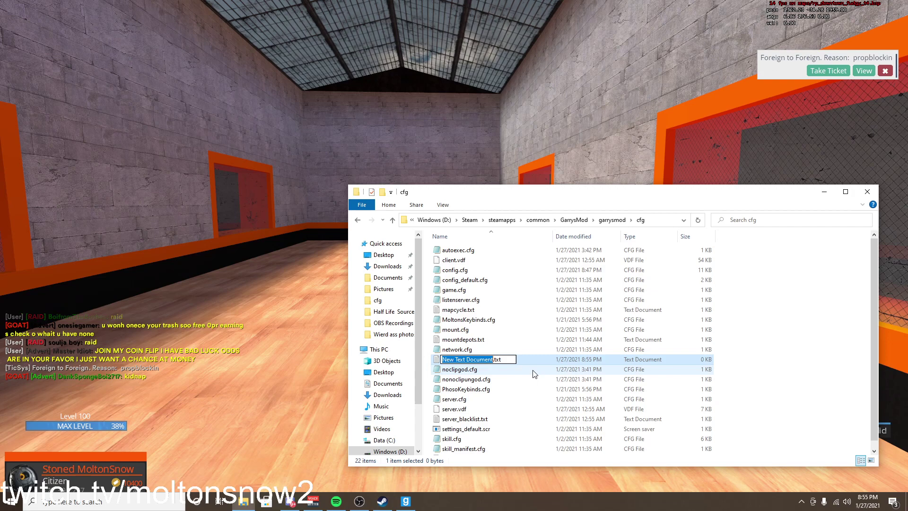
pyautogui.press('BackSpace')
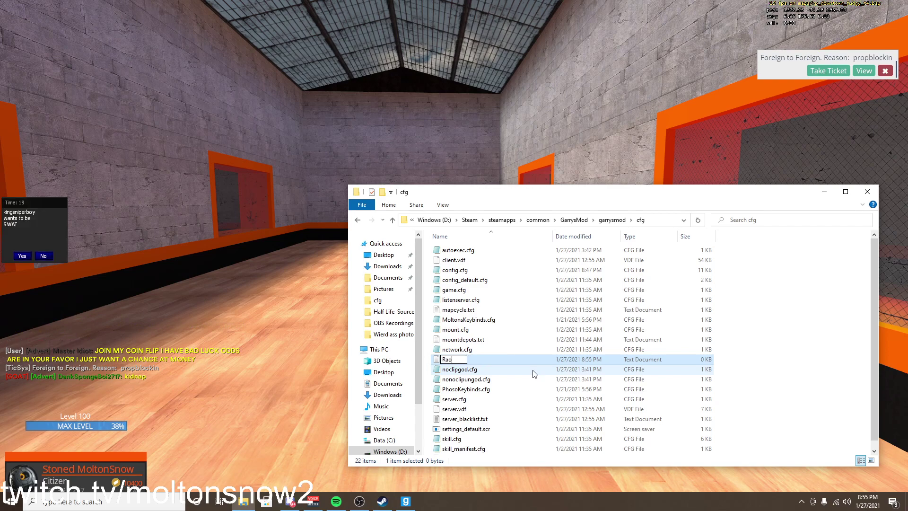
pyautogui.press('BackSpace')
pyautogui.write('idb')
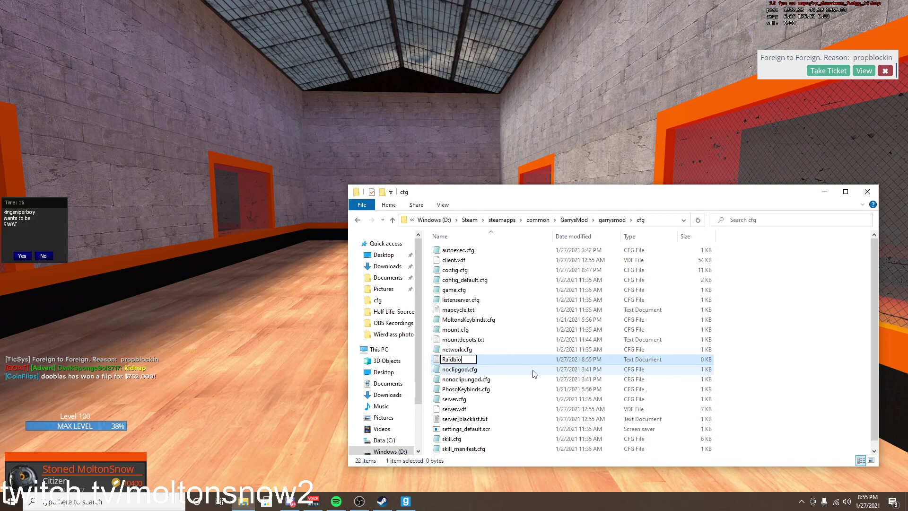
pyautogui.write('ind.')
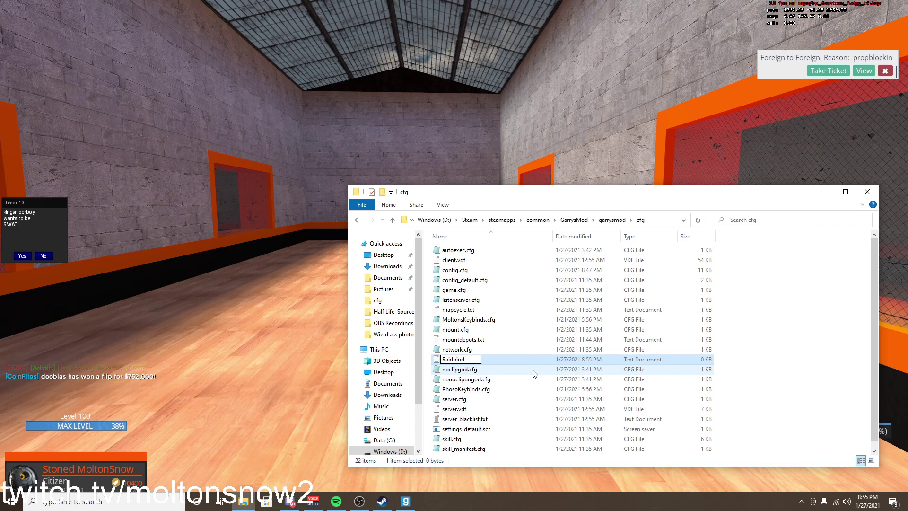
pyautogui.write('cfg')
pyautogui.press('Return')
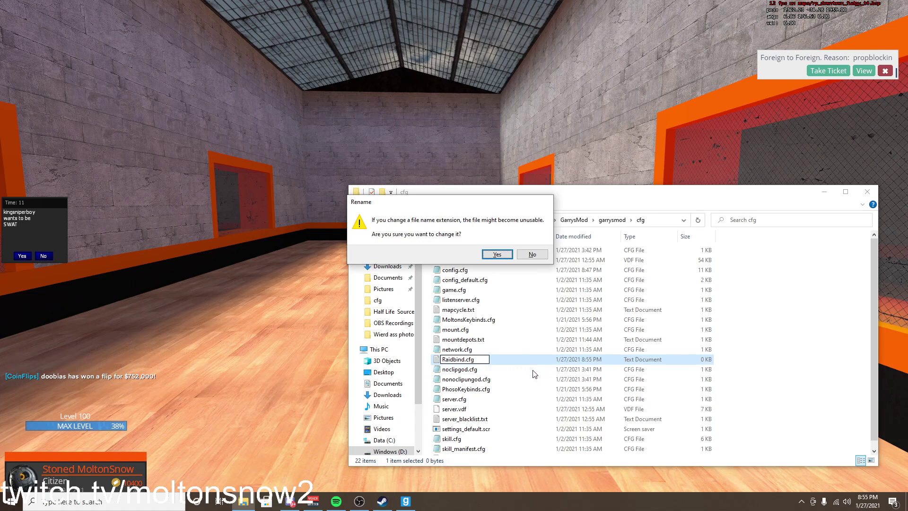
pyautogui.click(505, 255)
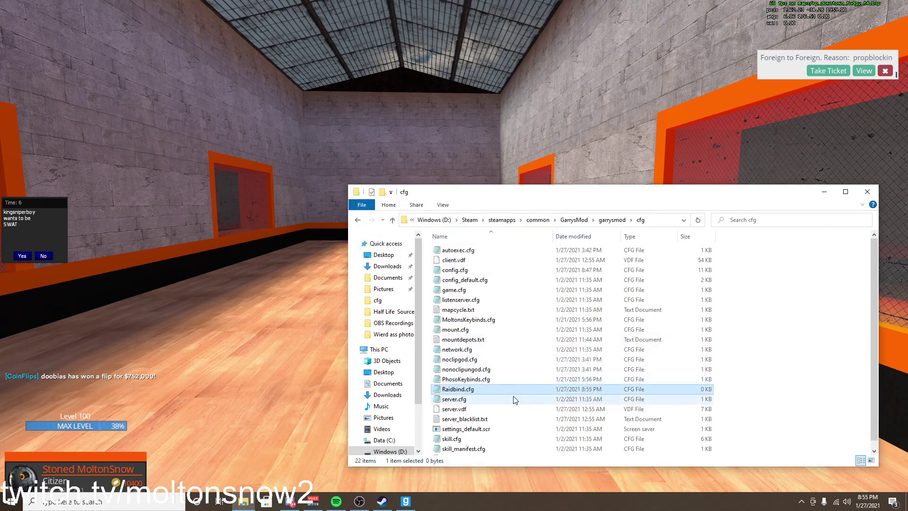
# Open Raidbind.cfg in Notepad via Open with > More apps, and set the window aside.
pyautogui.rightClick(512, 395)
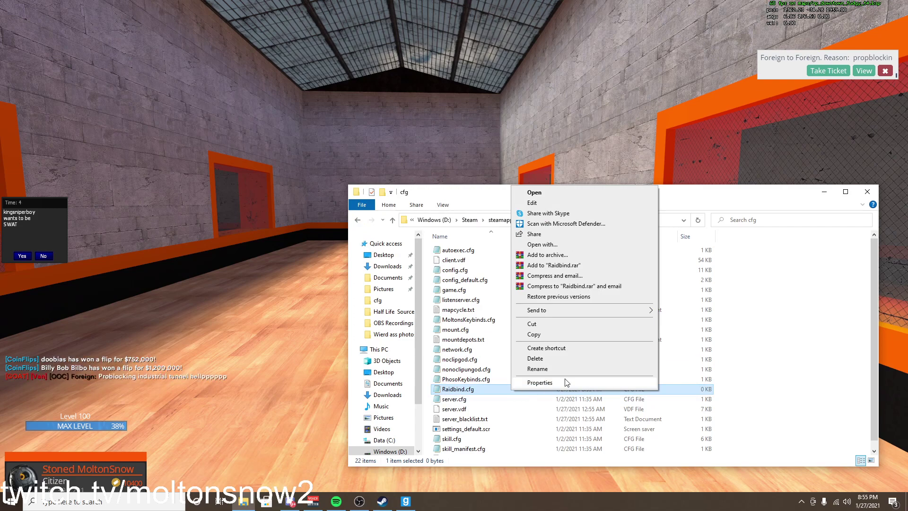
pyautogui.click(563, 244)
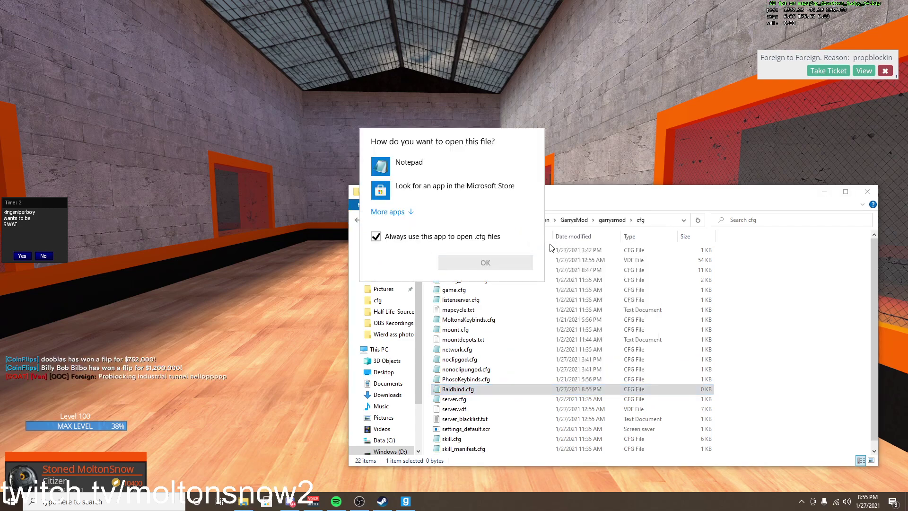
pyautogui.click(388, 212)
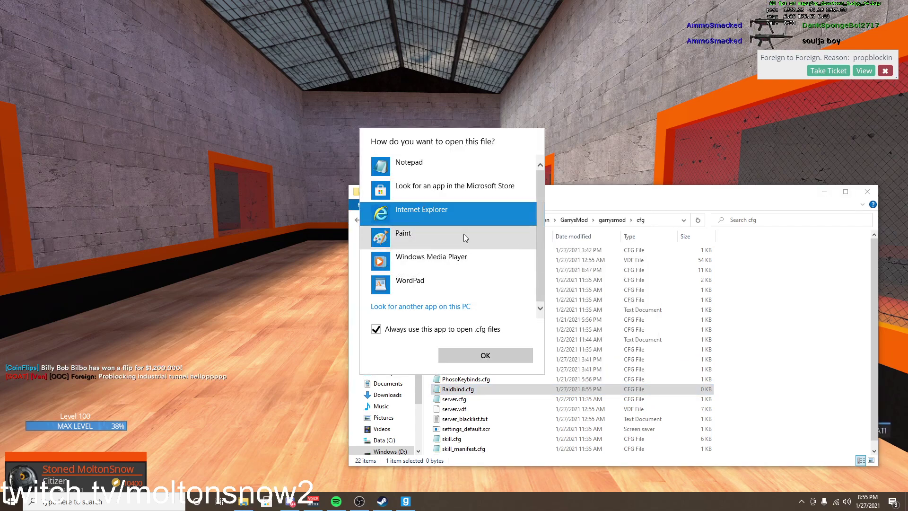
pyautogui.click(426, 167)
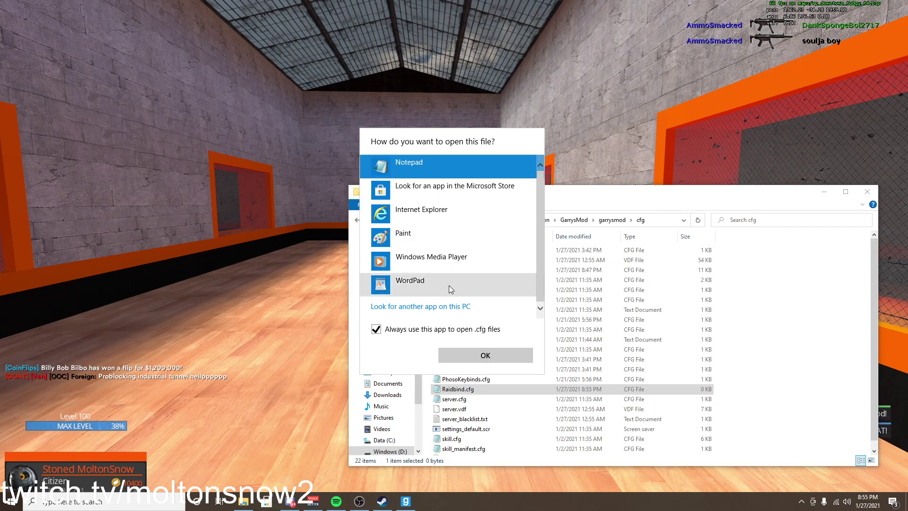
pyautogui.click(477, 360)
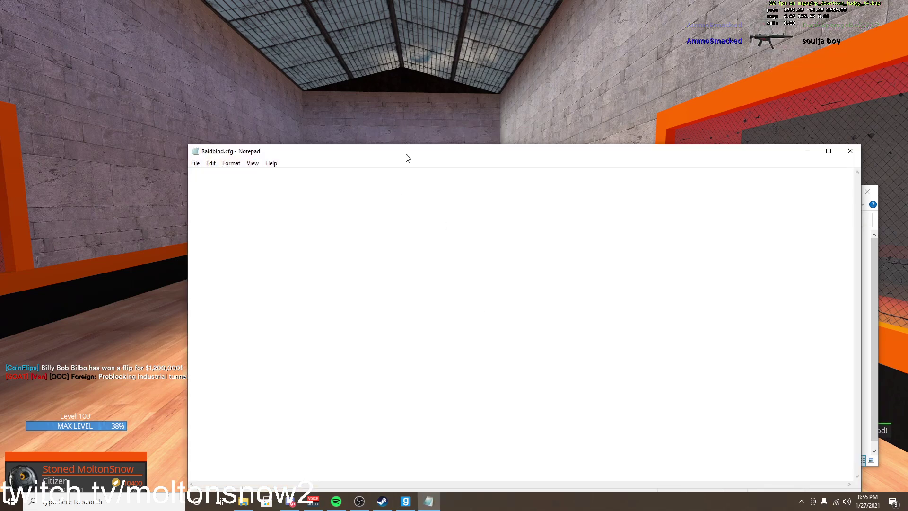
pyautogui.moveTo(405, 156); pyautogui.dragTo(320, 135)
pyautogui.click(819, 356)
# Add a new text document named RaidOverBind.cfg and accept the .cfg extension change.
pyautogui.rightClick(805, 342)
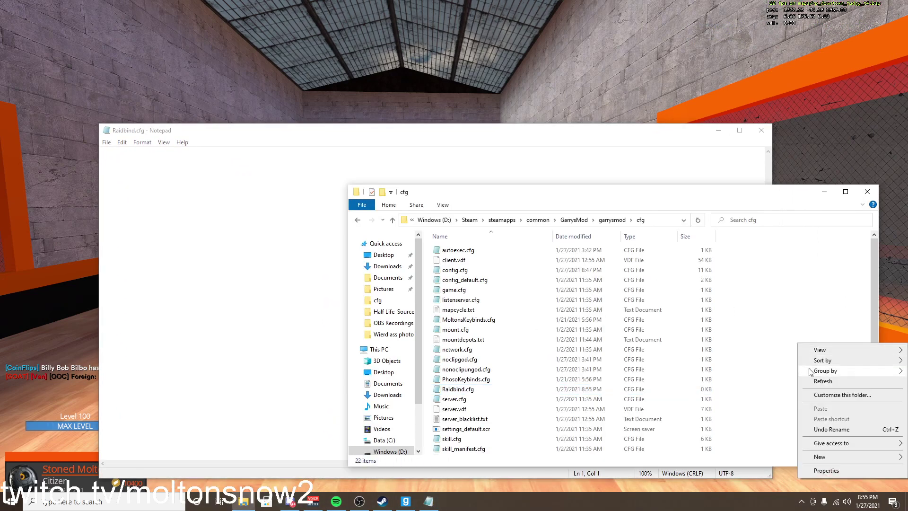
pyautogui.moveTo(815, 461)
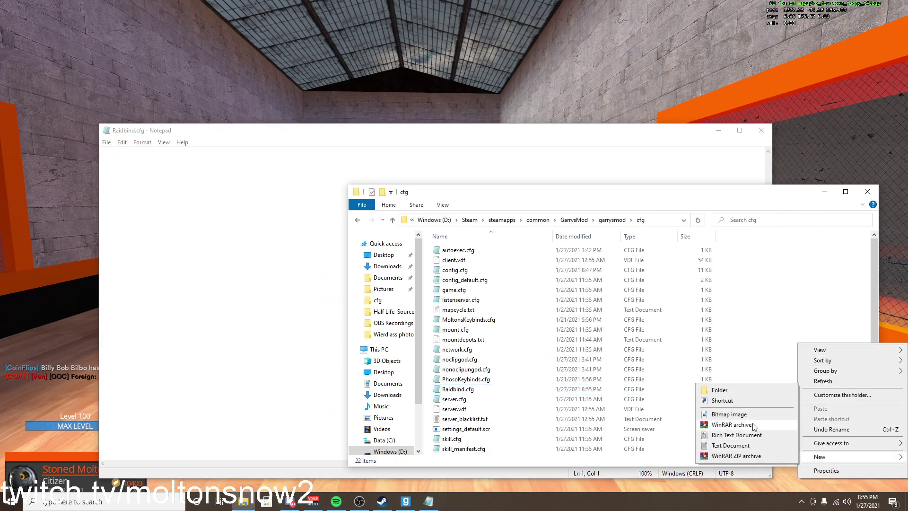
pyautogui.click(745, 445)
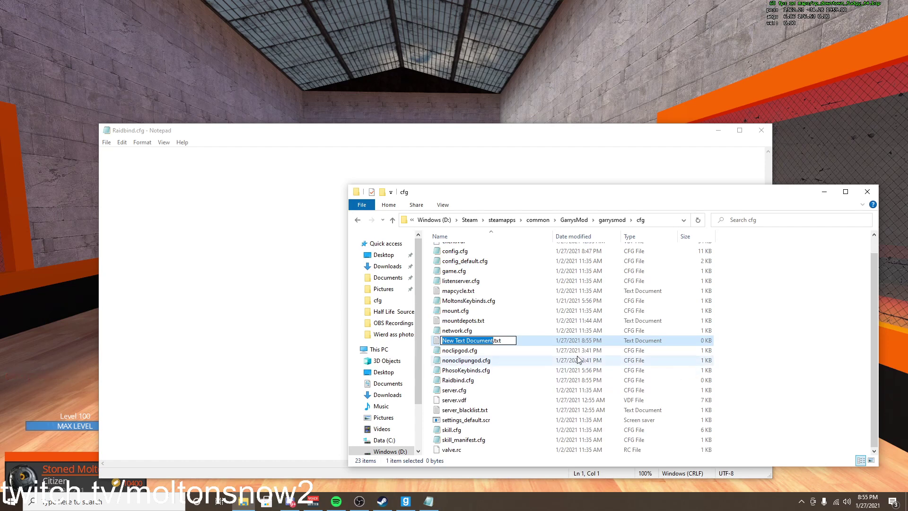
pyautogui.press('BackSpace')
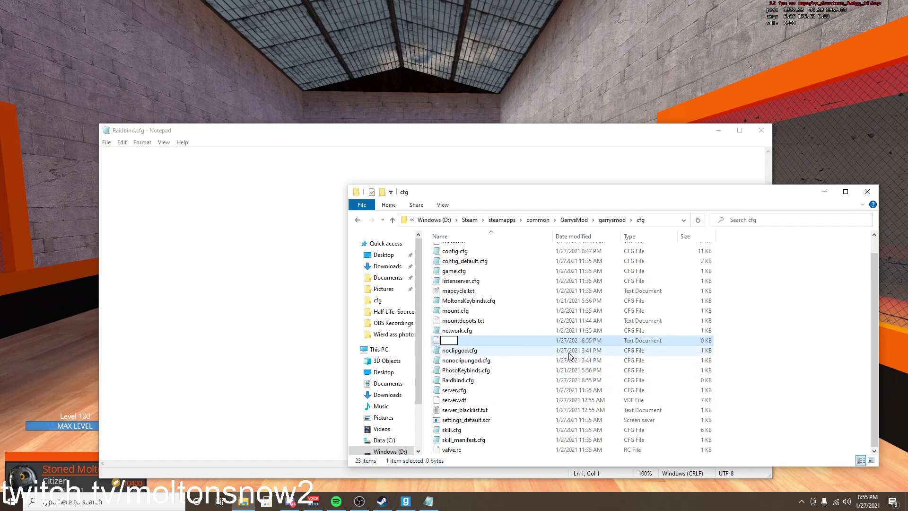
pyautogui.write('Rai')
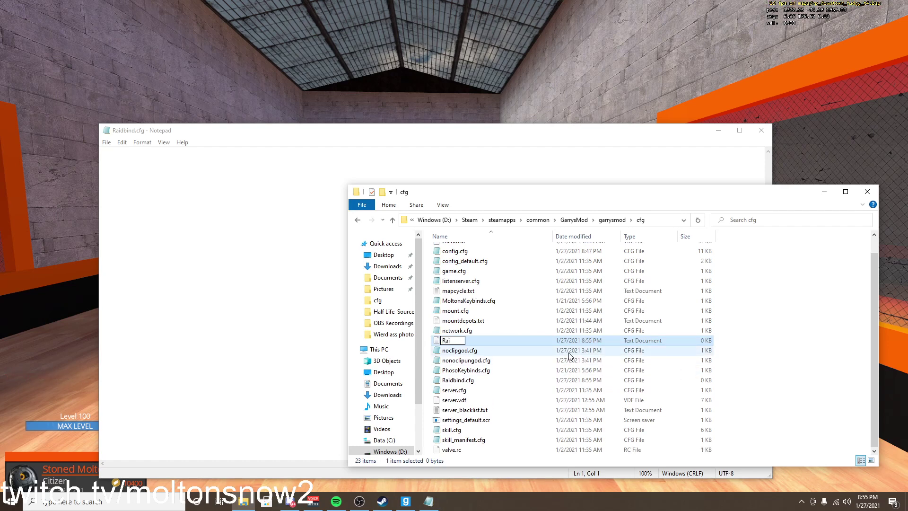
pyautogui.write('dOved')
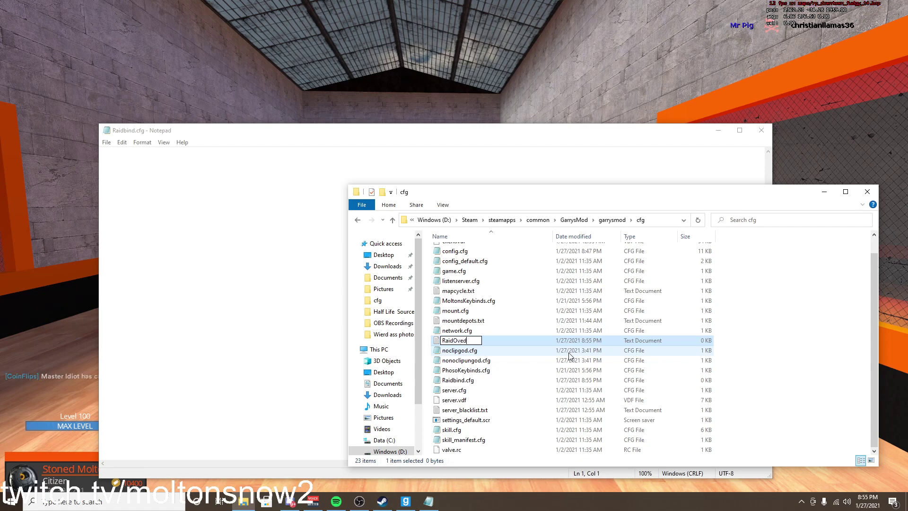
pyautogui.press('BackSpace')
pyautogui.write('rBind.c')
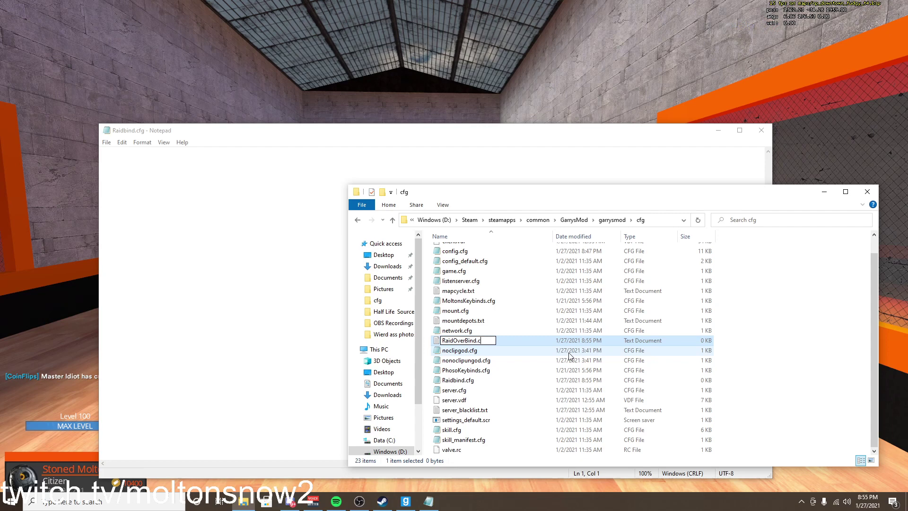
pyautogui.write('fg')
pyautogui.press('Return')
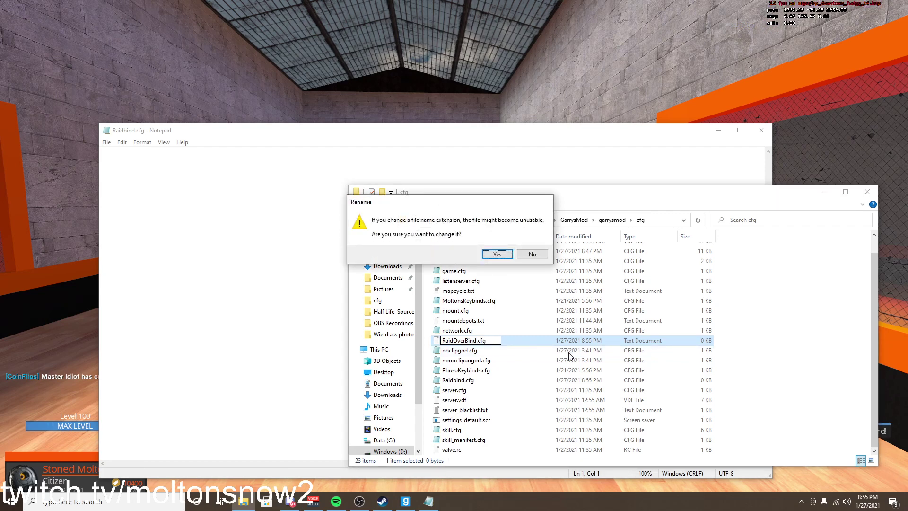
pyautogui.click(505, 256)
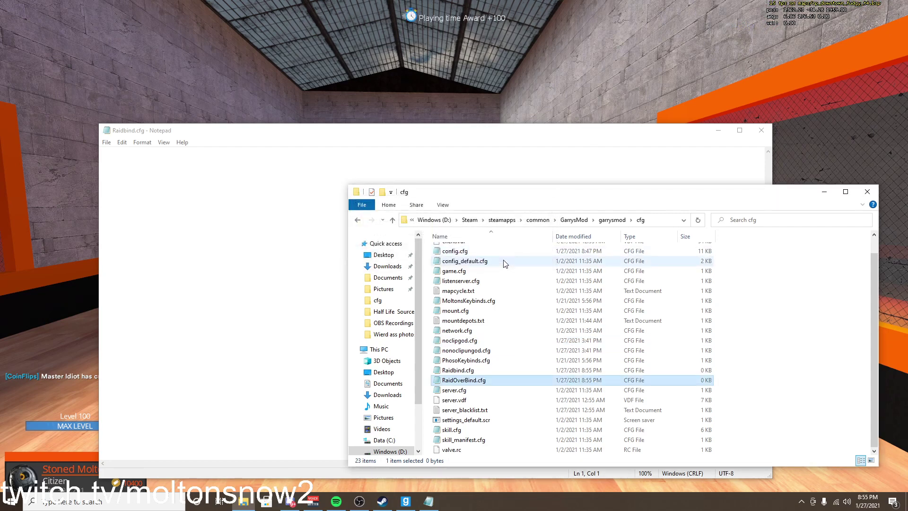
# Open RaidOverBind.cfg in Notepad via Open with and move its window aside.
pyautogui.rightClick(506, 381)
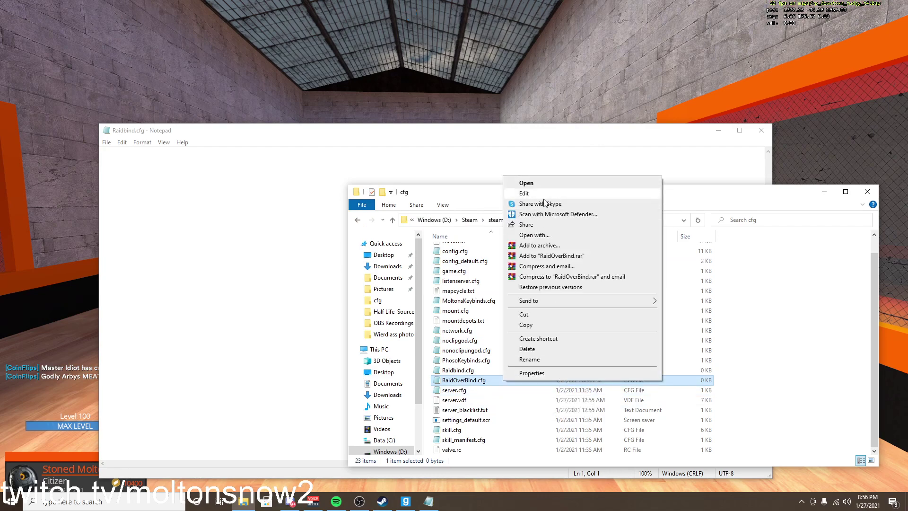
pyautogui.click(534, 235)
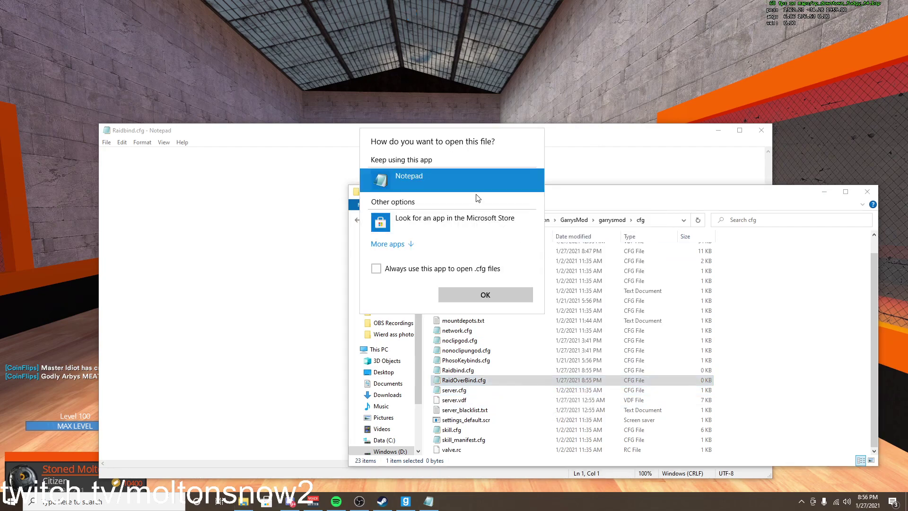
pyautogui.click(487, 295)
pyautogui.moveTo(297, 158); pyautogui.dragTo(416, 146)
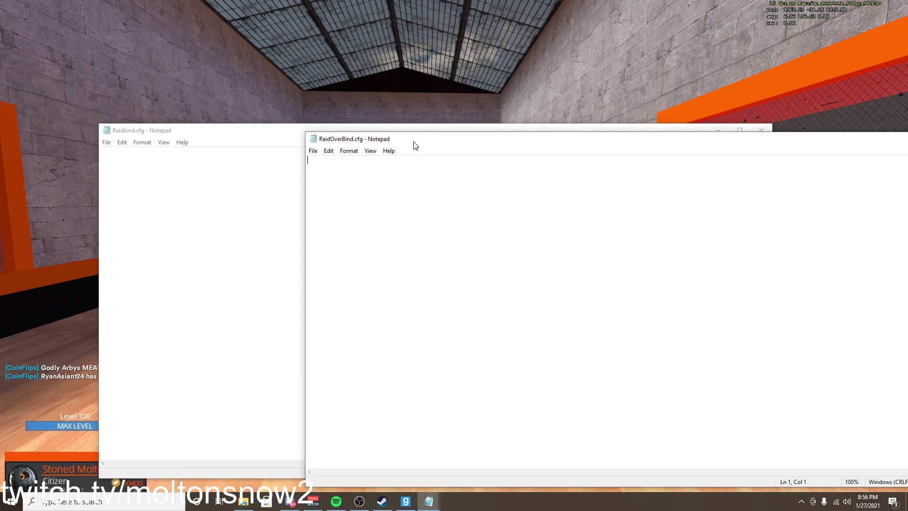
# Switch between the Notepad windows to bring Raidbind.cfg back to the front.
pyautogui.click(405, 501)
pyautogui.press('super')
pyautogui.moveTo(427, 500)
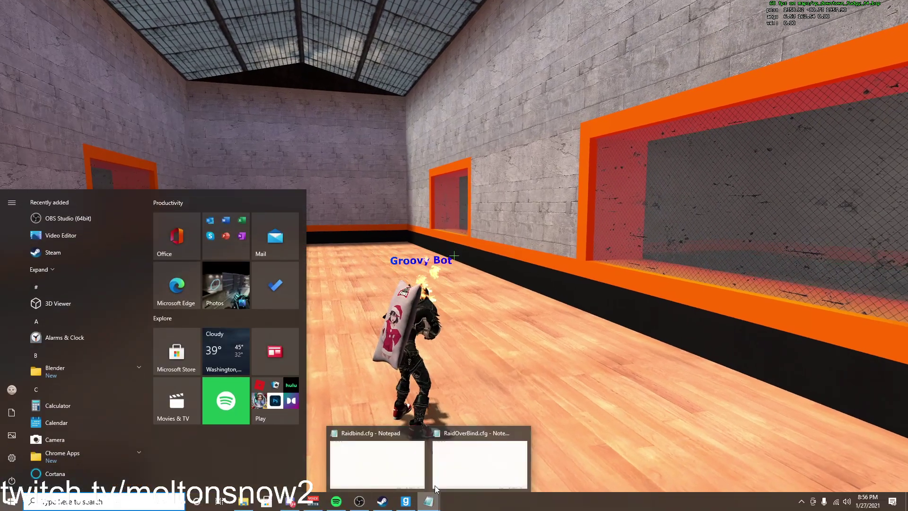
pyautogui.click(377, 463)
pyautogui.click(456, 482)
pyautogui.click(263, 230)
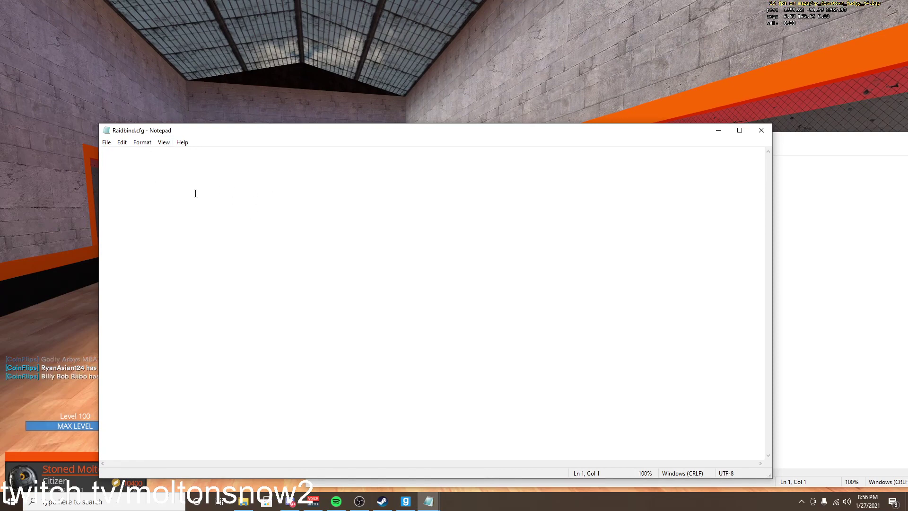
# Type bind 9 "say /advert Open up im raiding; into Raidbind.cfg, leaving no trailing space.
pyautogui.write('bind ')
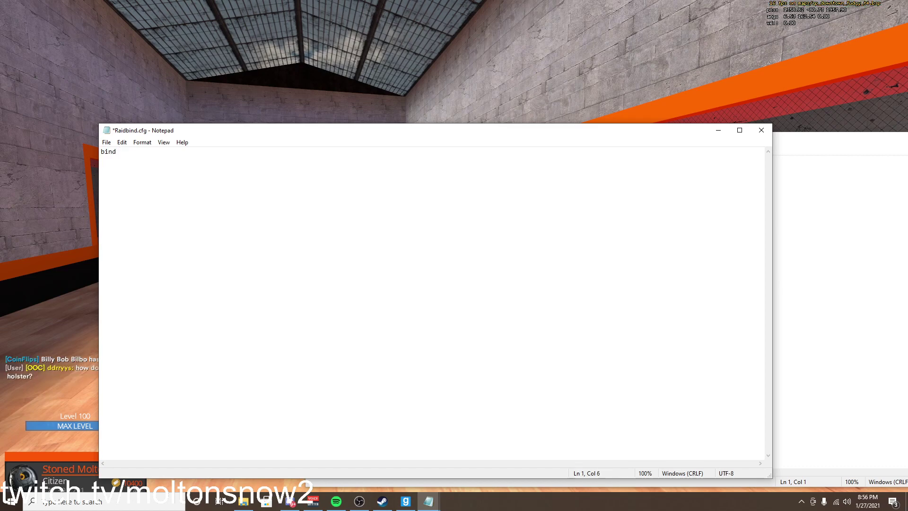
pyautogui.write('9 "say /')
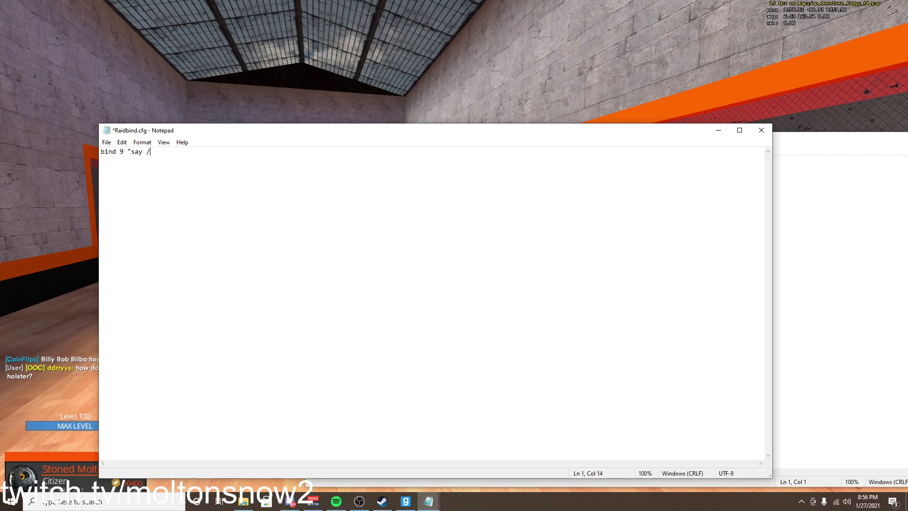
pyautogui.write('advert')
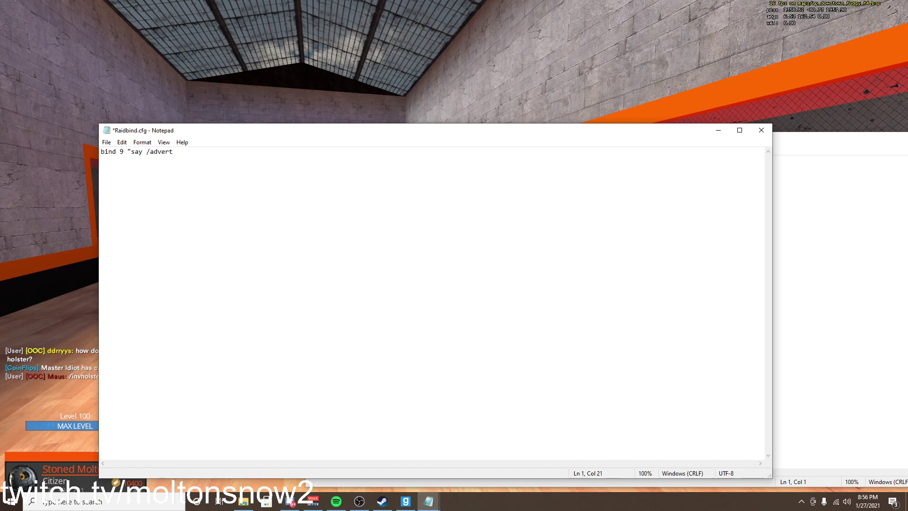
pyautogui.write('Open up im ra')
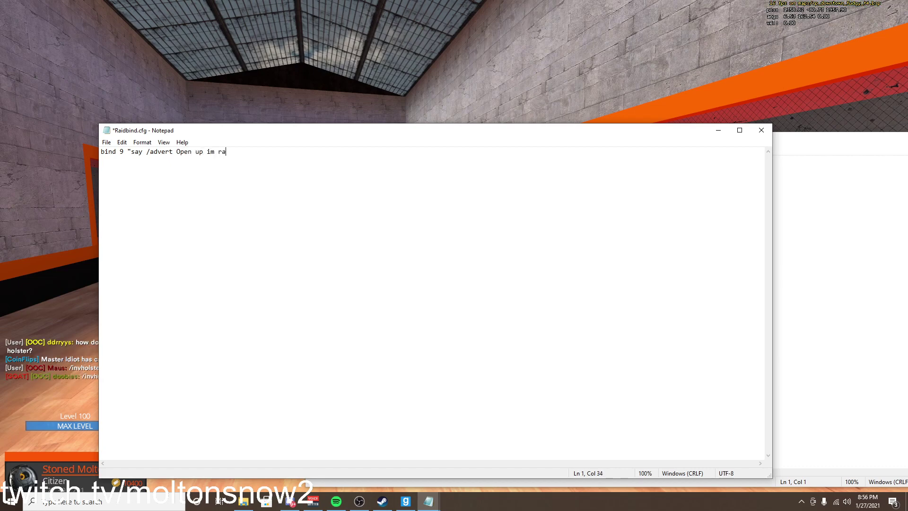
pyautogui.write('iding')
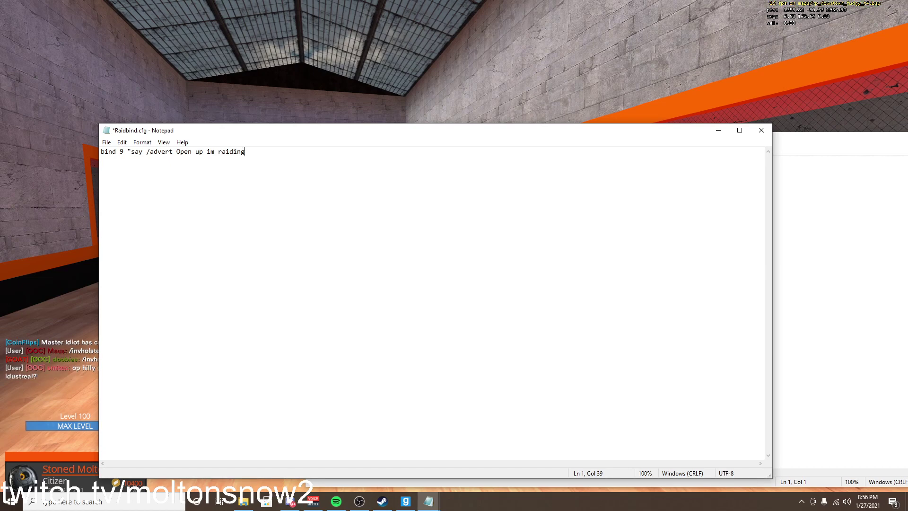
pyautogui.write(';')
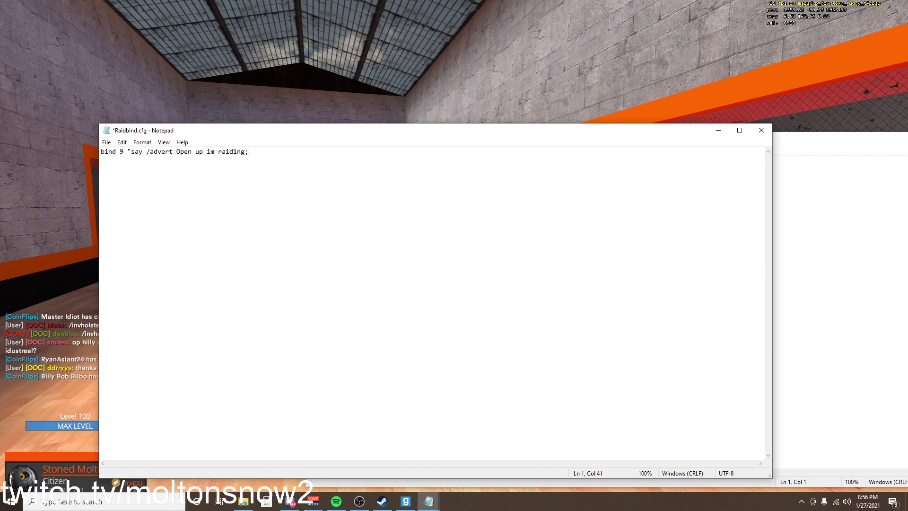
pyautogui.press('BackSpace')
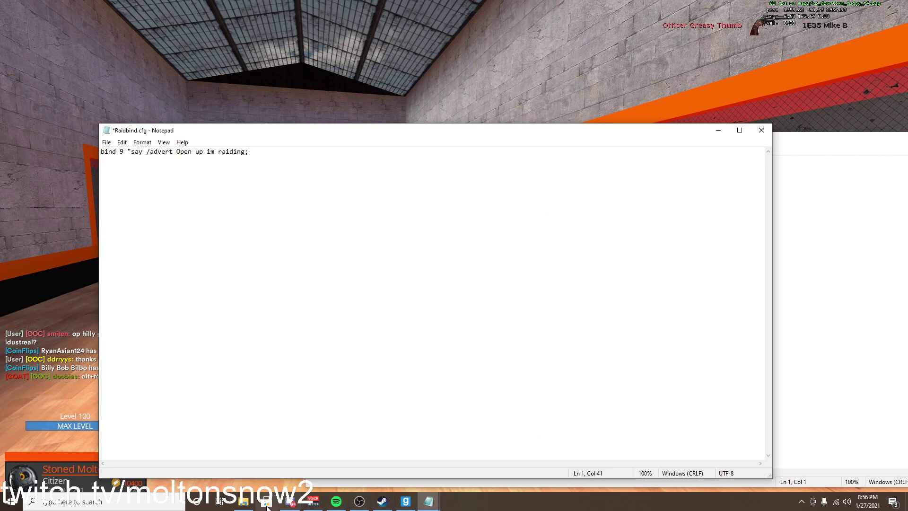
# Check MoltonsKeybinds.cfg, then keep noclipgod.cfg open lower on screen as a reference beside Raidbind.cfg.
pyautogui.click(243, 500)
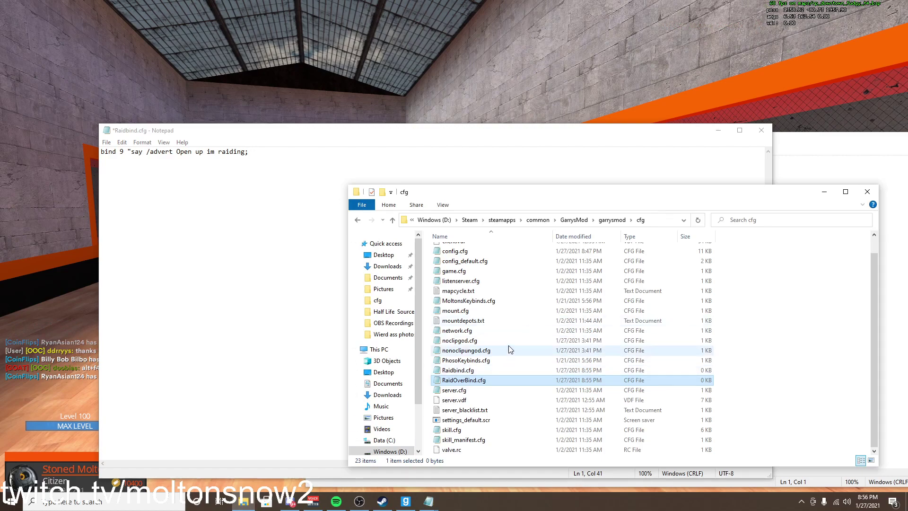
pyautogui.doubleClick(509, 301)
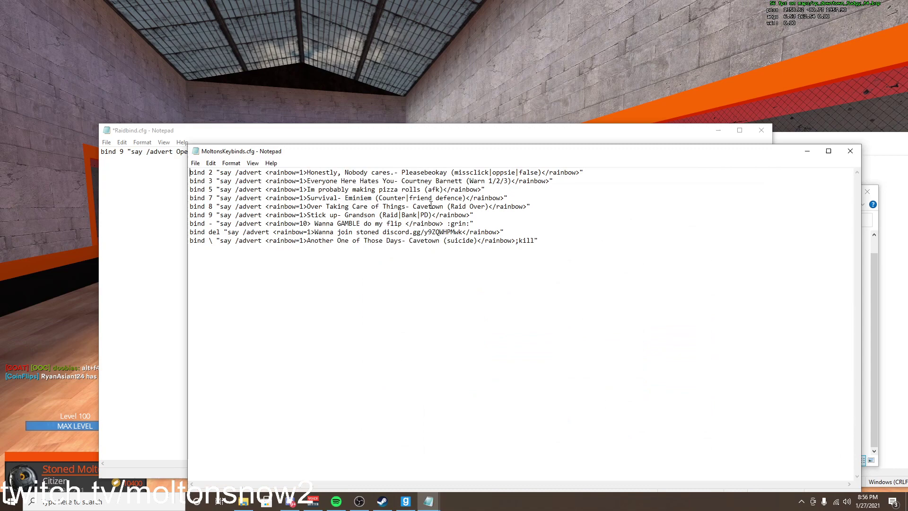
pyautogui.click(846, 150)
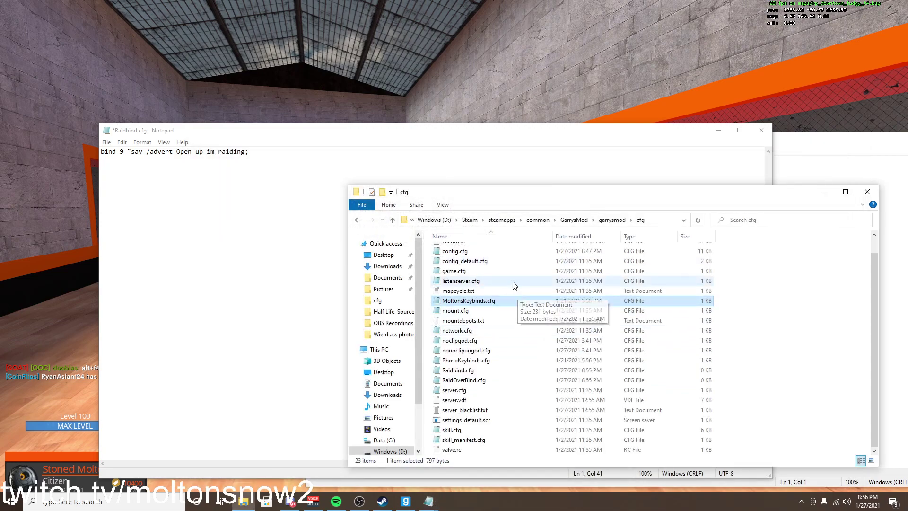
pyautogui.doubleClick(499, 342)
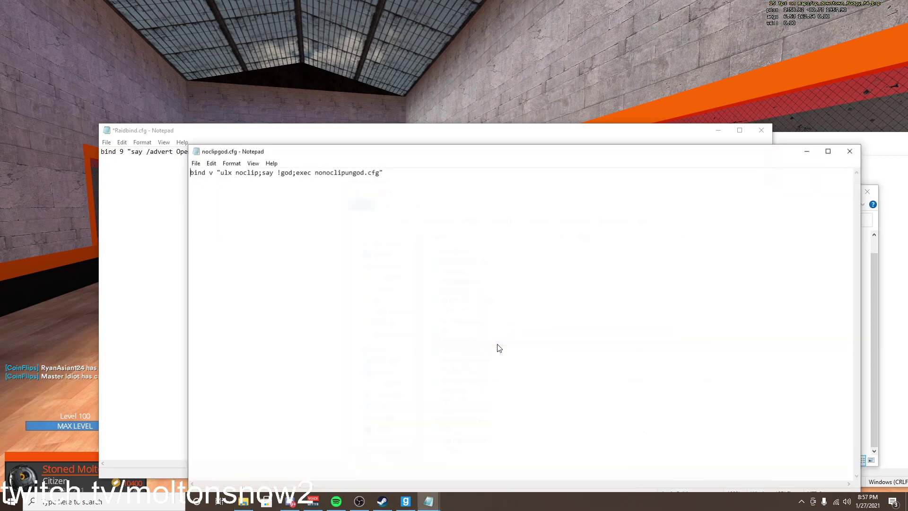
pyautogui.moveTo(442, 156); pyautogui.dragTo(413, 393)
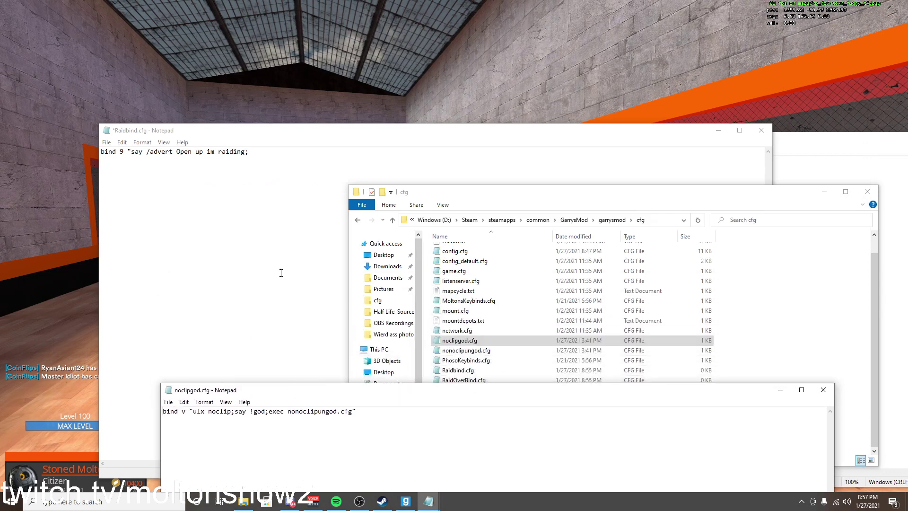
pyautogui.click(287, 237)
# Append exec RaidOverBind.cfg to the key 9 bind, copying the file name from Explorer.
pyautogui.write('exec')
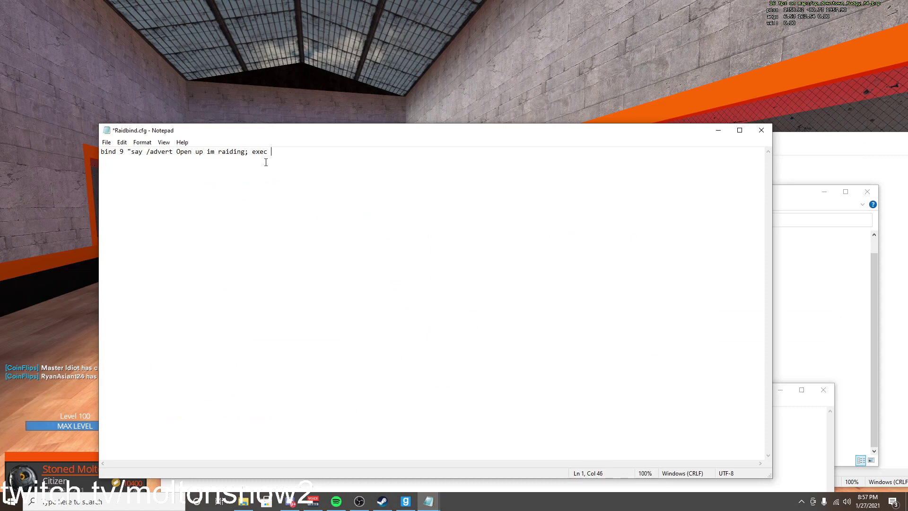
pyautogui.press('BackSpace')
pyautogui.click(843, 368)
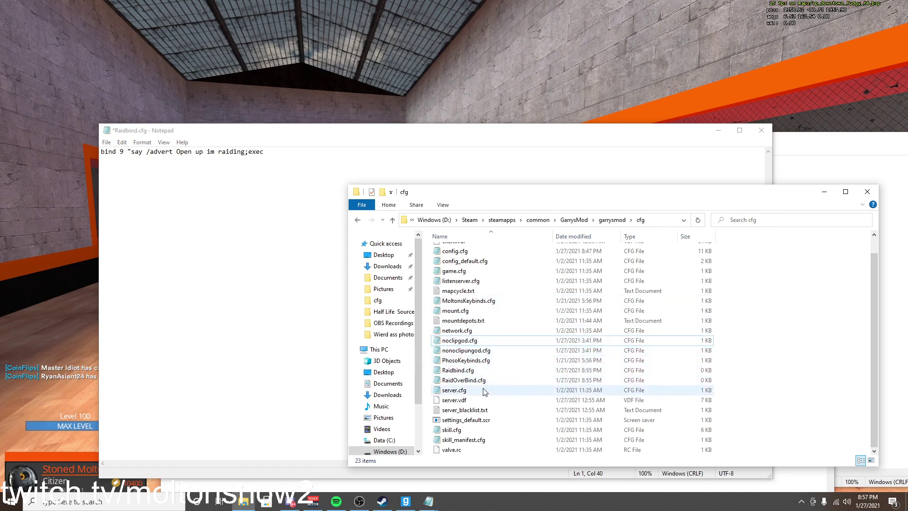
pyautogui.click(481, 371)
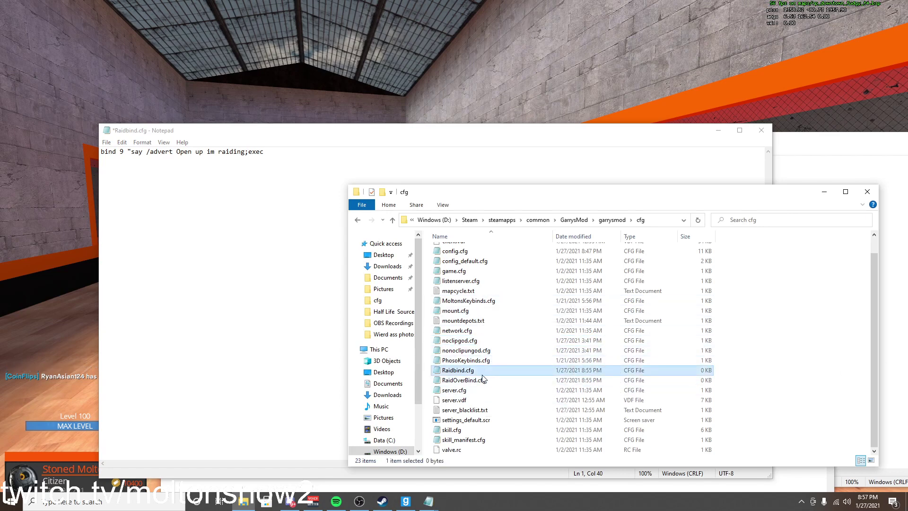
pyautogui.click(483, 379)
pyautogui.rightClick(484, 379)
pyautogui.click(513, 357)
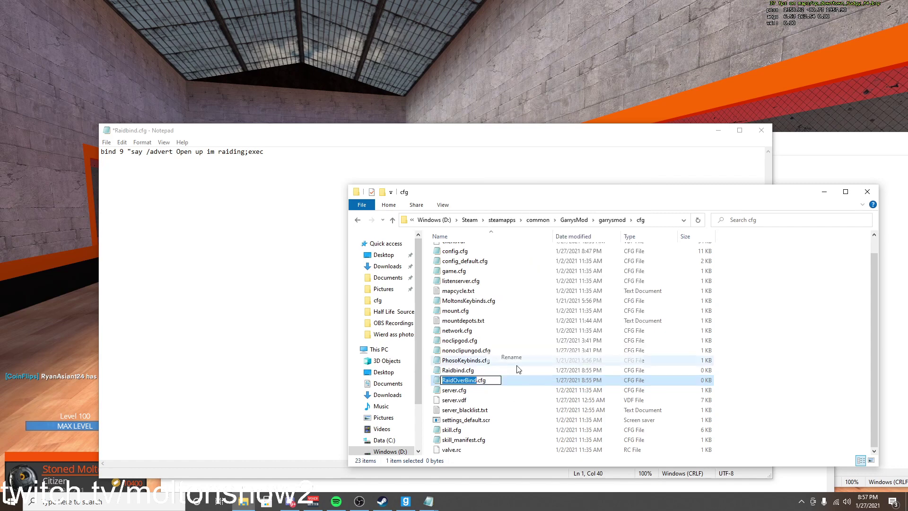
pyautogui.hotkey('ctrl', 'a')
pyautogui.hotkey('ctrl', 'c')
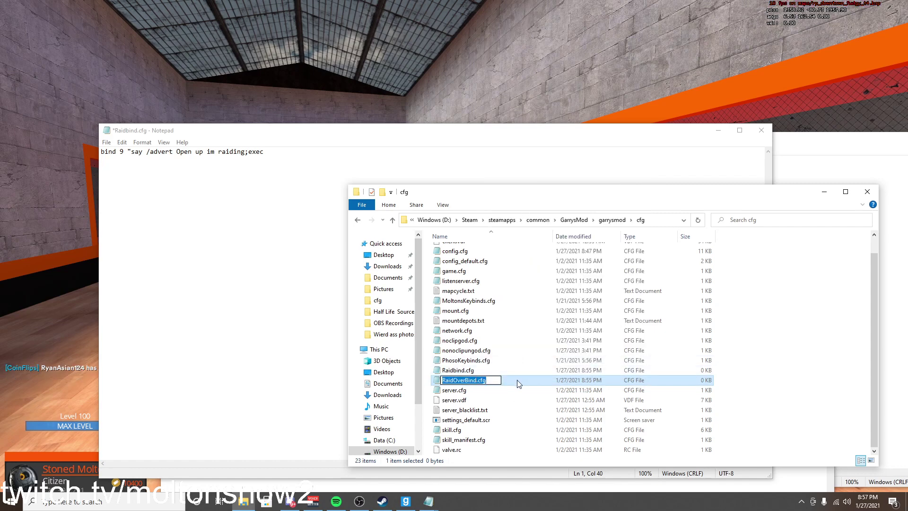
pyautogui.click(331, 156)
pyautogui.hotkey('ctrl', 'v')
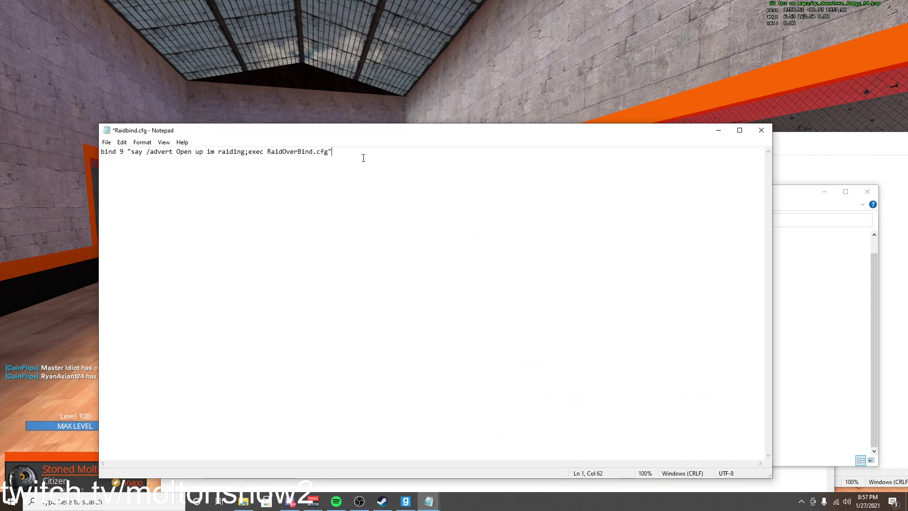
# Select and review the quoted command text on Raidbind.cfg's bind line.
pyautogui.moveTo(364, 158); pyautogui.dragTo(131, 153)
pyautogui.click(134, 152)
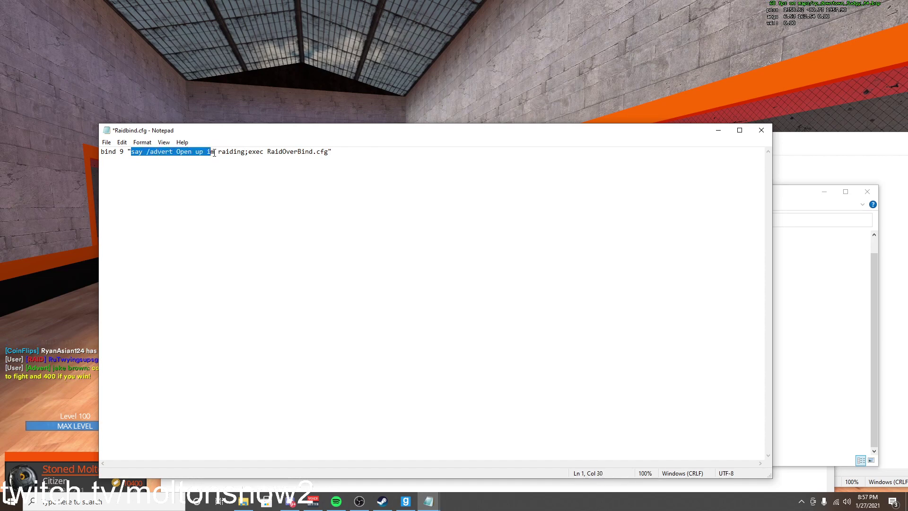
pyautogui.moveTo(286, 153); pyautogui.dragTo(298, 151)
pyautogui.click(584, 177)
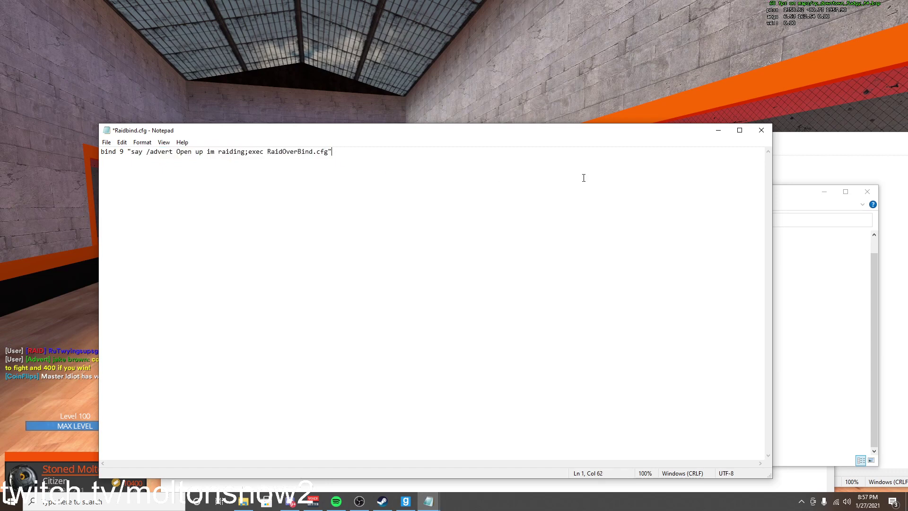
# Bring the empty RaidOverBind.cfg Notepad window to the front from the taskbar.
pyautogui.click(775, 248)
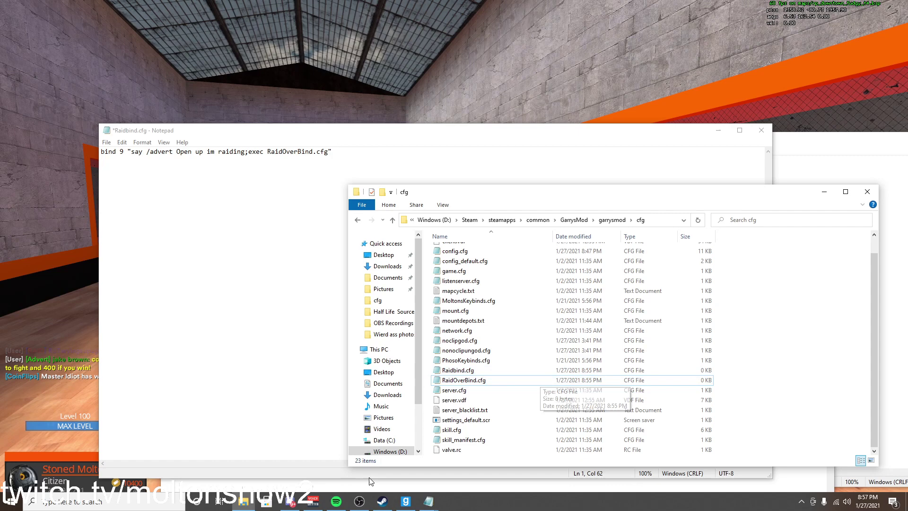
pyautogui.moveTo(427, 504)
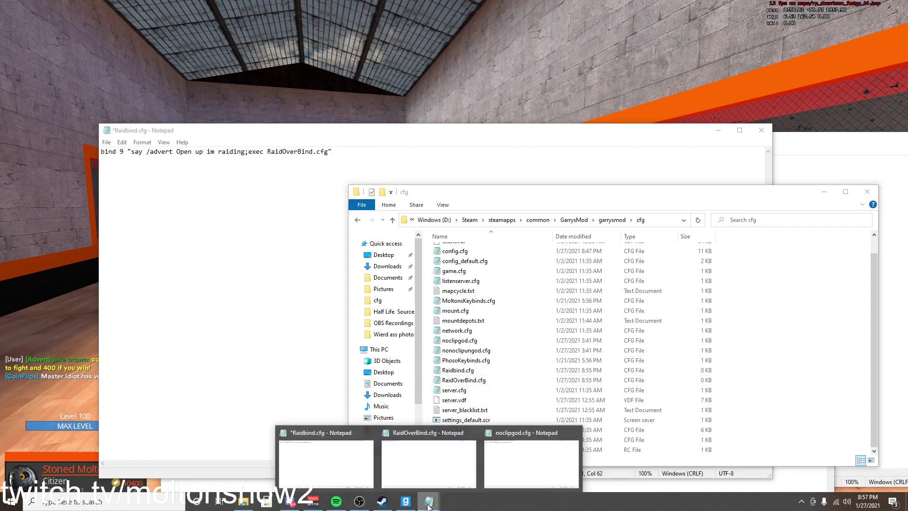
pyautogui.click(515, 487)
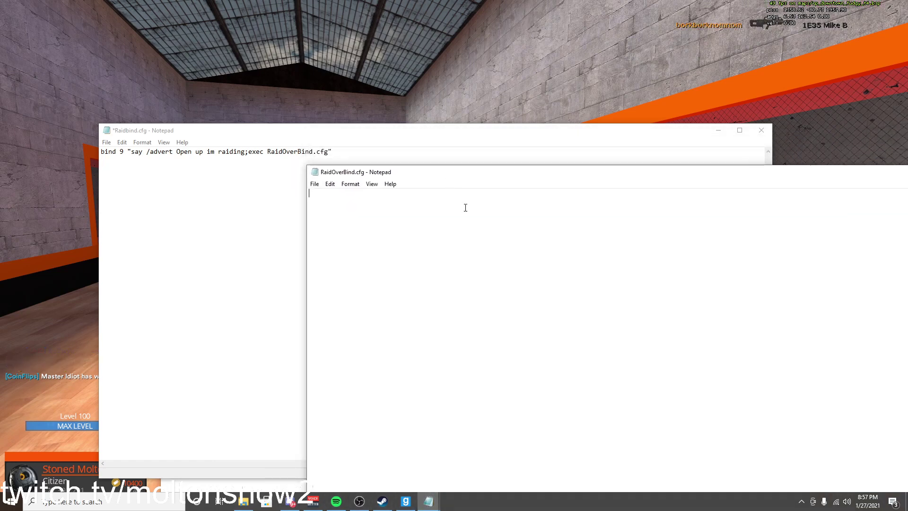
# Type bind 9 "say /advert raid over;exec in RaidOverBind.cfg, following noclipgod.cfg's format.
pyautogui.write('bind')
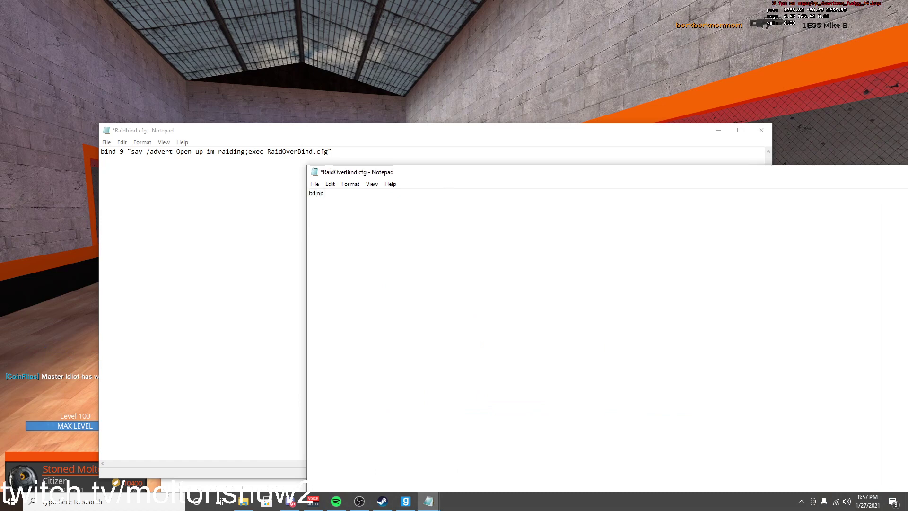
pyautogui.write(' 9')
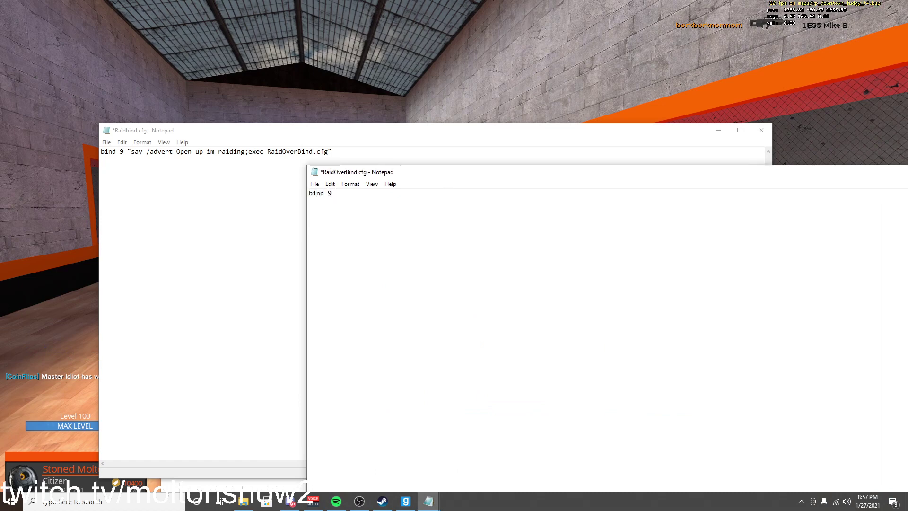
pyautogui.write(' "say')
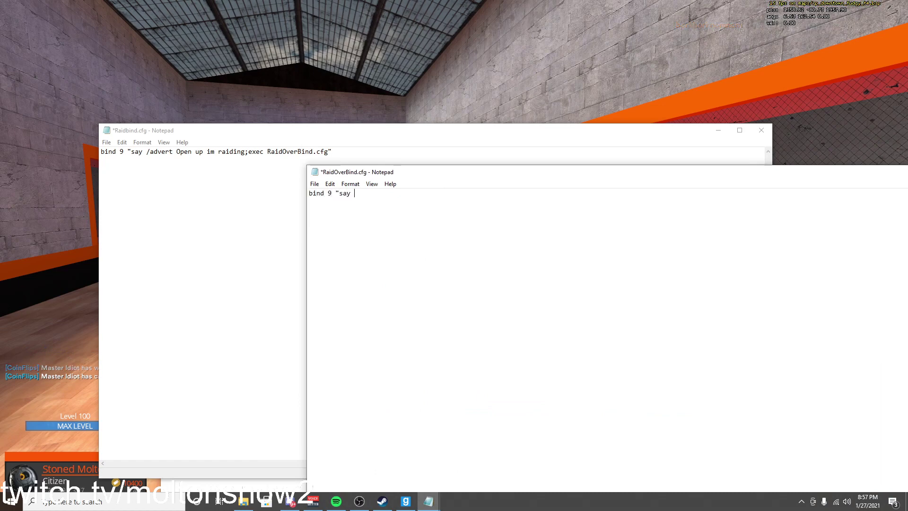
pyautogui.write(' /ad')
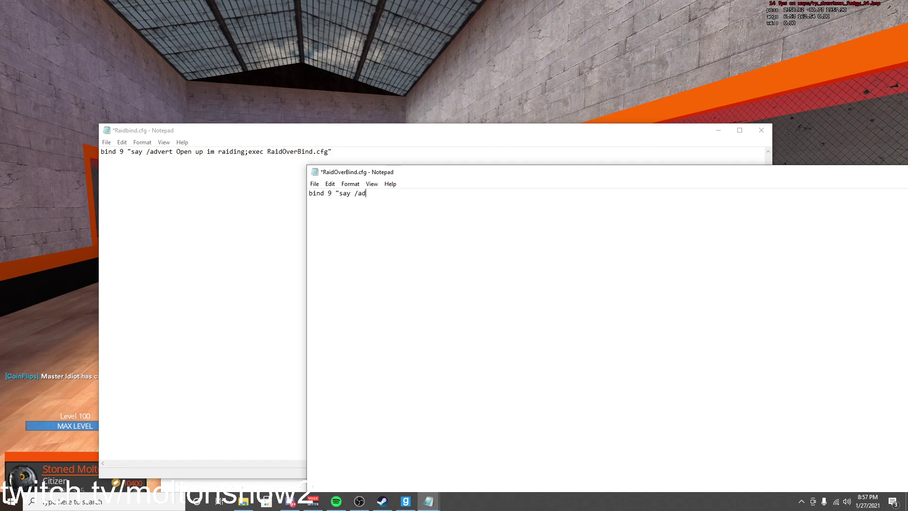
pyautogui.write('vert raid obe')
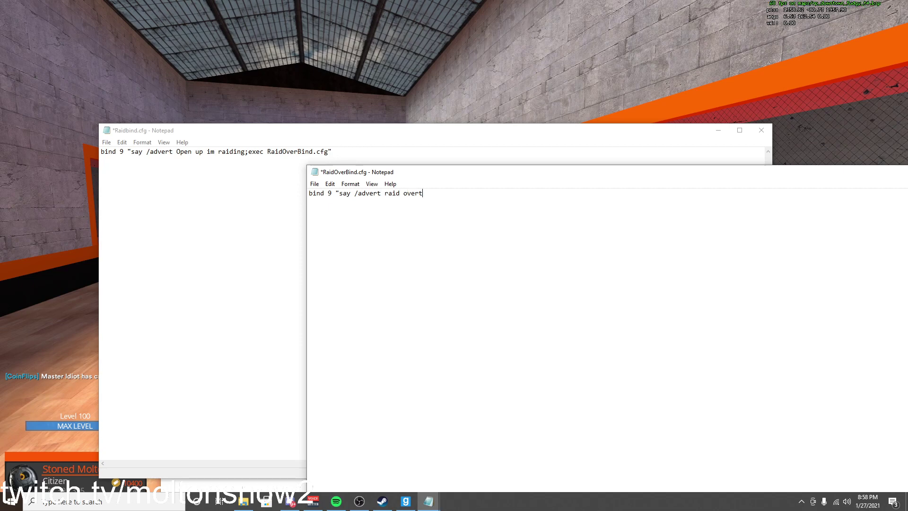
pyautogui.write('r')
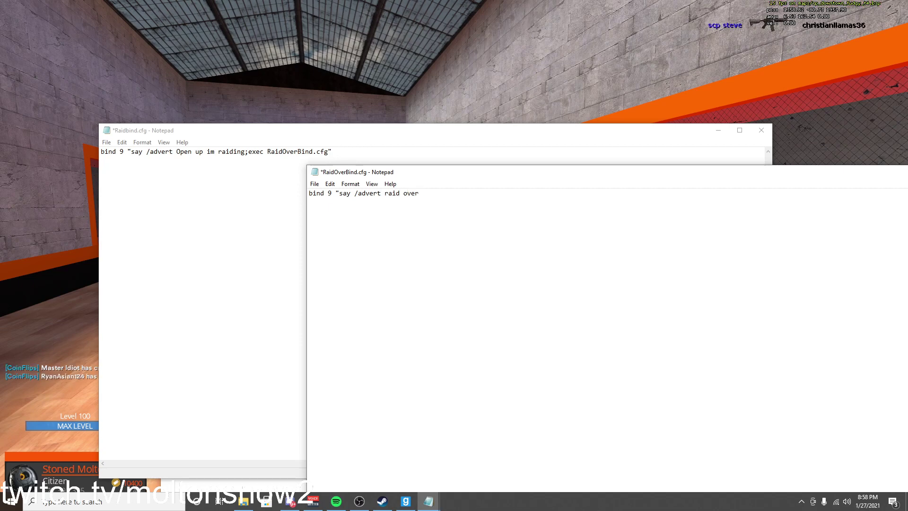
pyautogui.write(';')
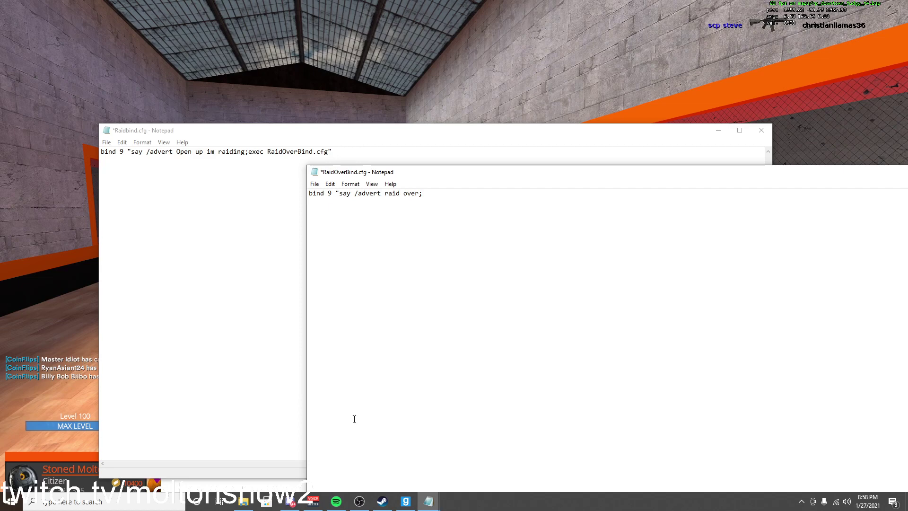
pyautogui.click(257, 485)
pyautogui.click(399, 235)
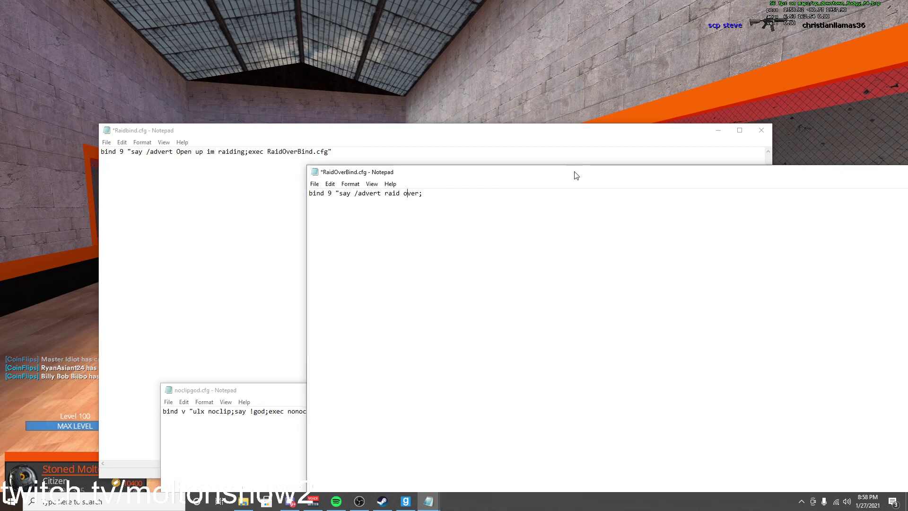
pyautogui.click(290, 411)
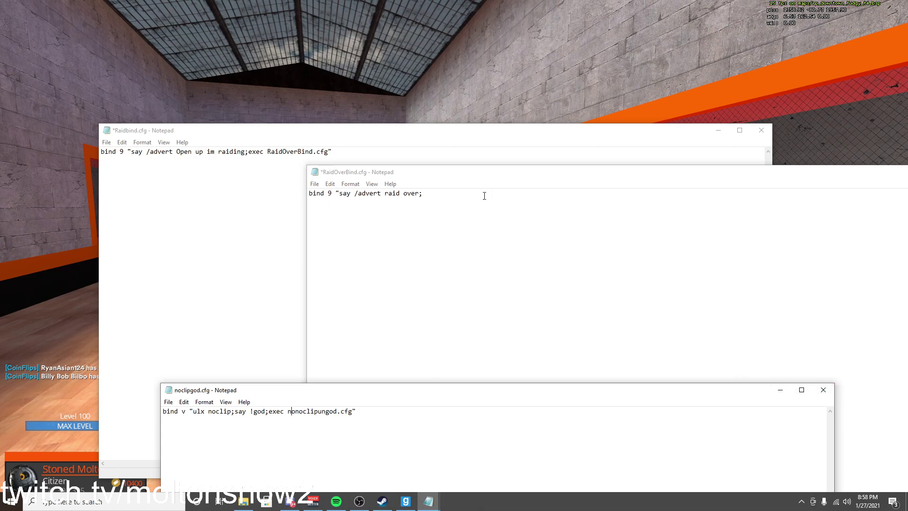
pyautogui.click(500, 220)
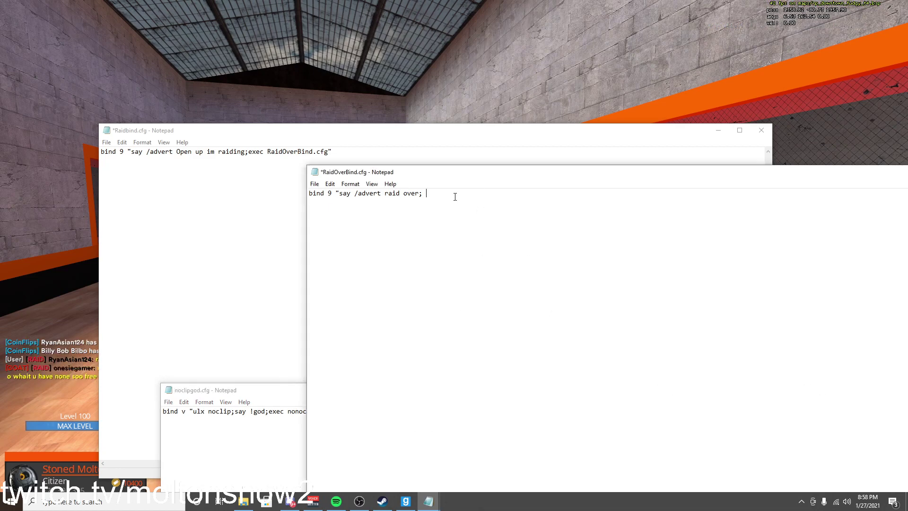
pyautogui.write('exec')
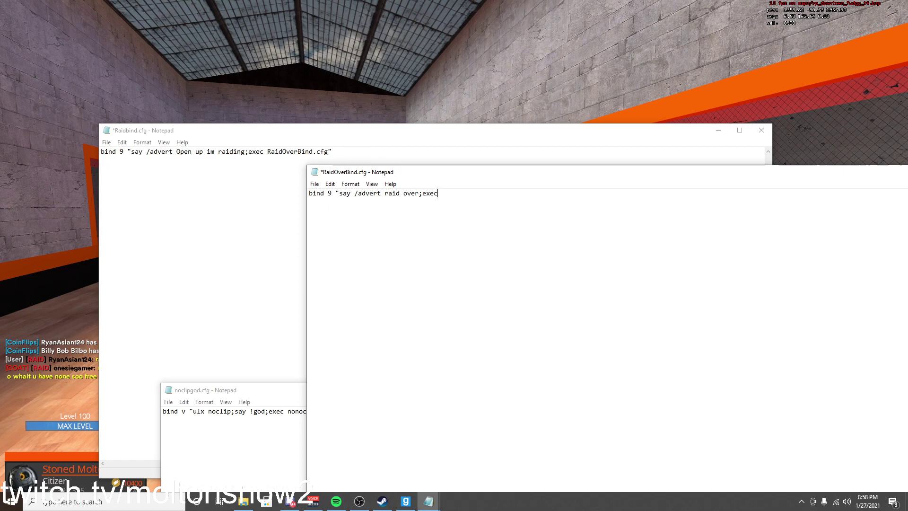
pyautogui.click(243, 436)
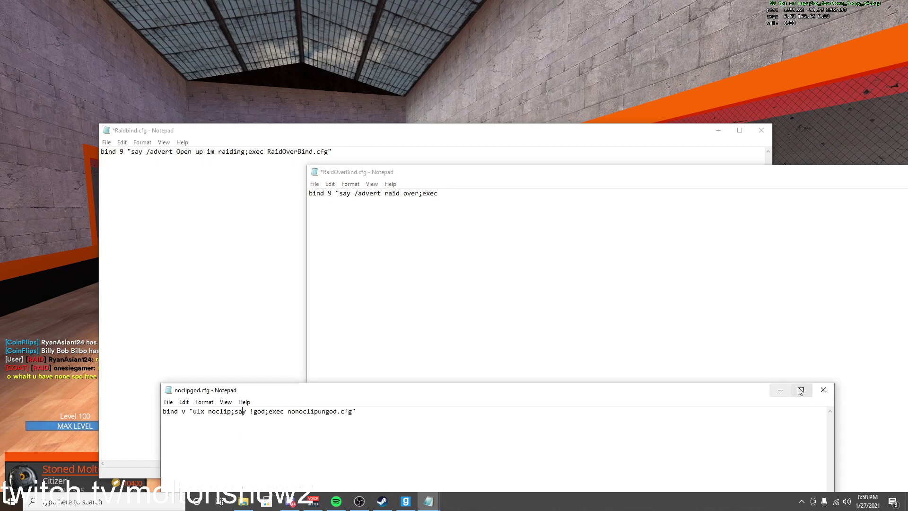
# Grab Raidbind.cfg's name in Explorer and end RaidOverBind.cfg's line with Raidbind.cfg" after exec.
pyautogui.click(780, 390)
pyautogui.click(243, 501)
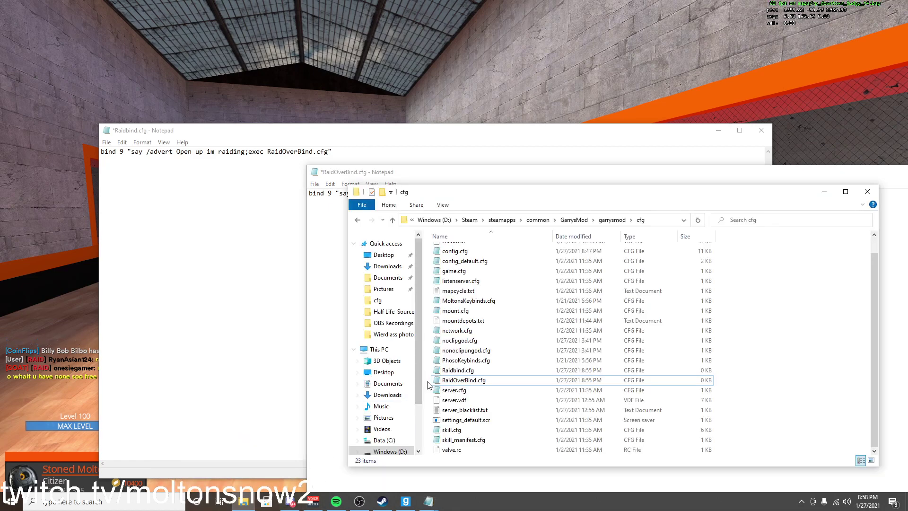
pyautogui.click(480, 371)
pyautogui.rightClick(480, 372)
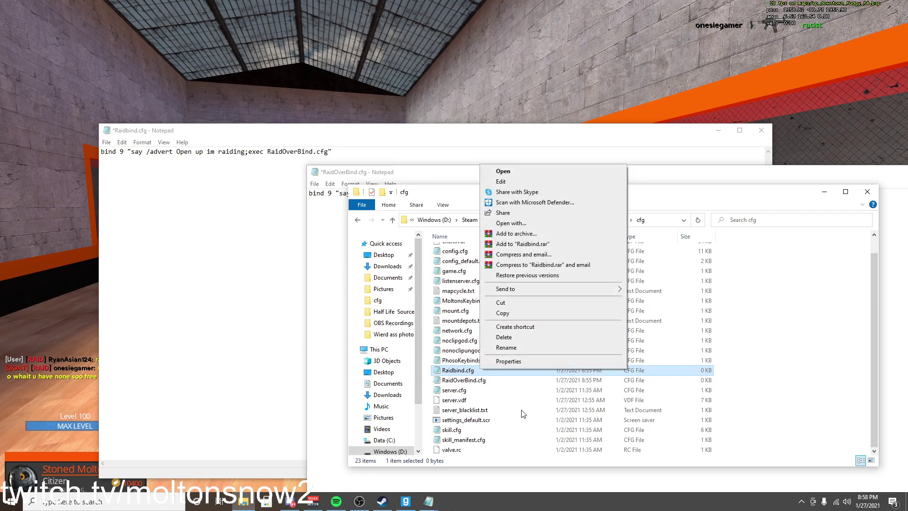
pyautogui.click(525, 349)
pyautogui.hotkey('ctrl', 'c')
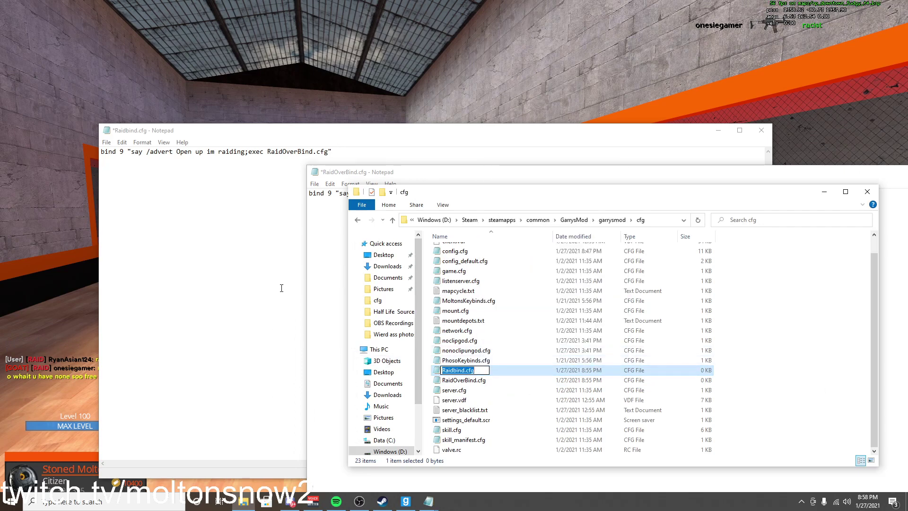
pyautogui.click(327, 265)
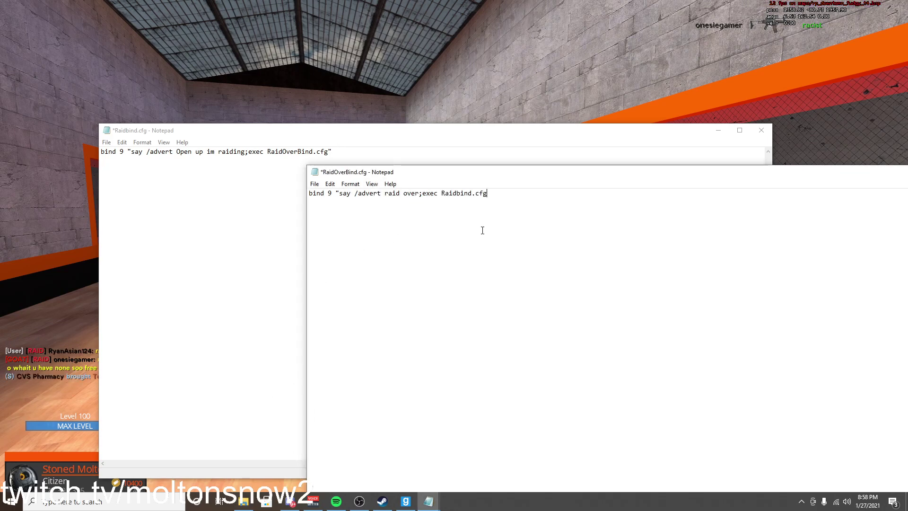
pyautogui.write('Raidbind.cfg"')
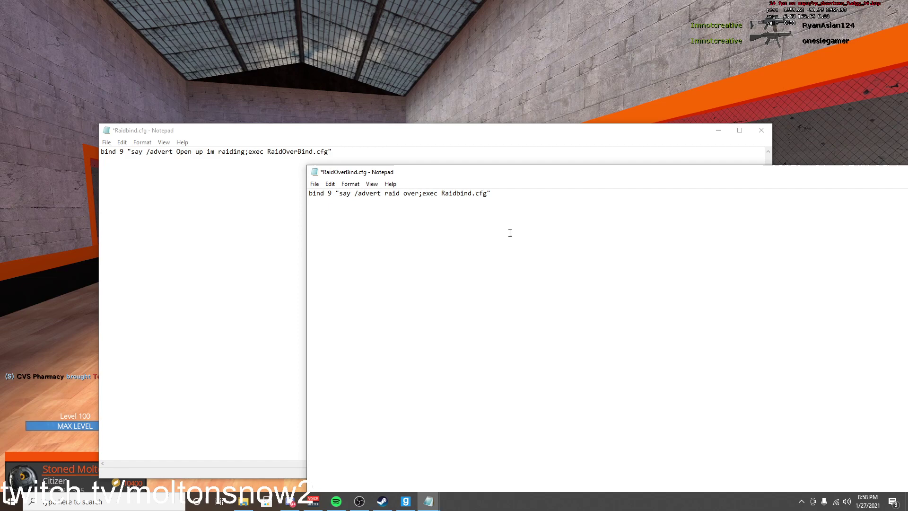
# Save Raidbind.cfg, compare it with RaidOverBind.cfg, and close both Notepad windows.
pyautogui.click(296, 237)
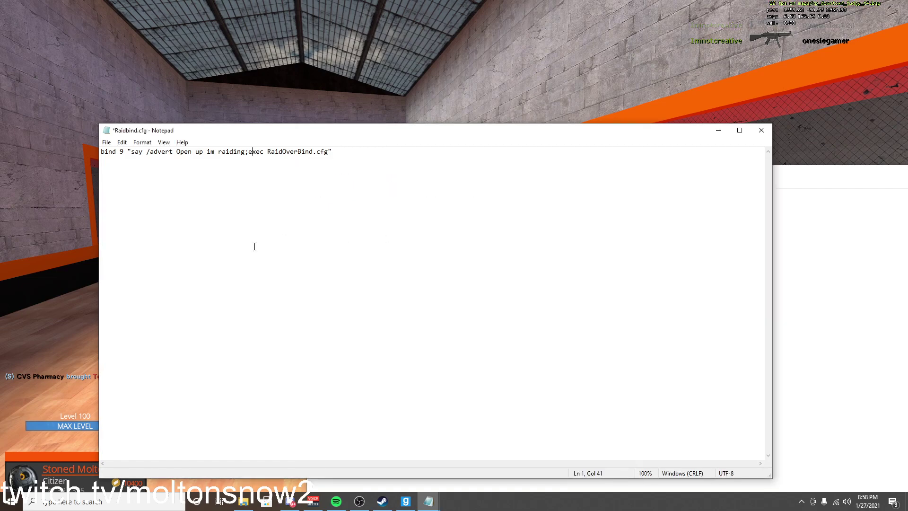
pyautogui.hotkey('ctrl', 's')
pyautogui.click(819, 250)
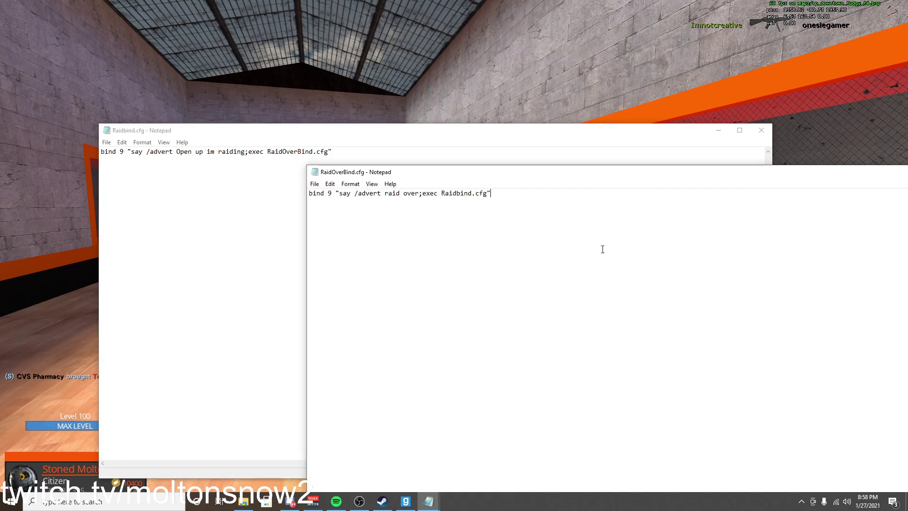
pyautogui.click(269, 255)
pyautogui.click(795, 243)
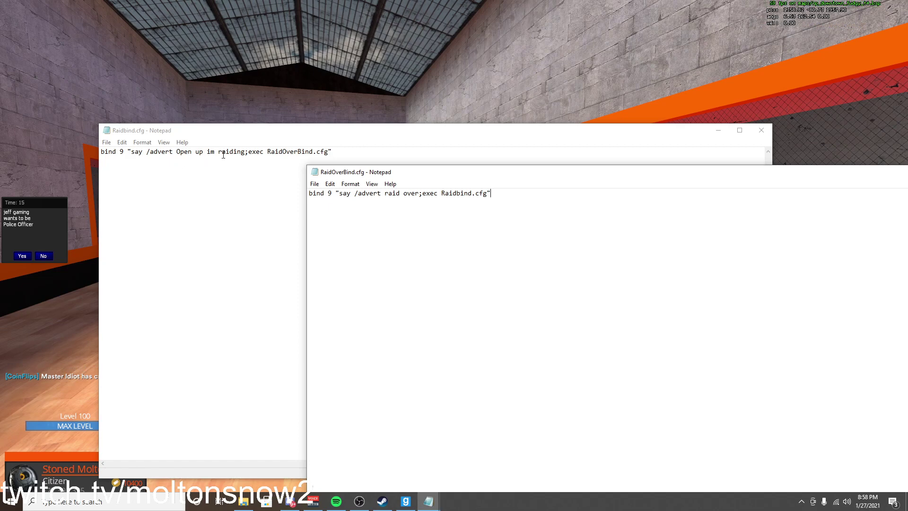
pyautogui.click(241, 204)
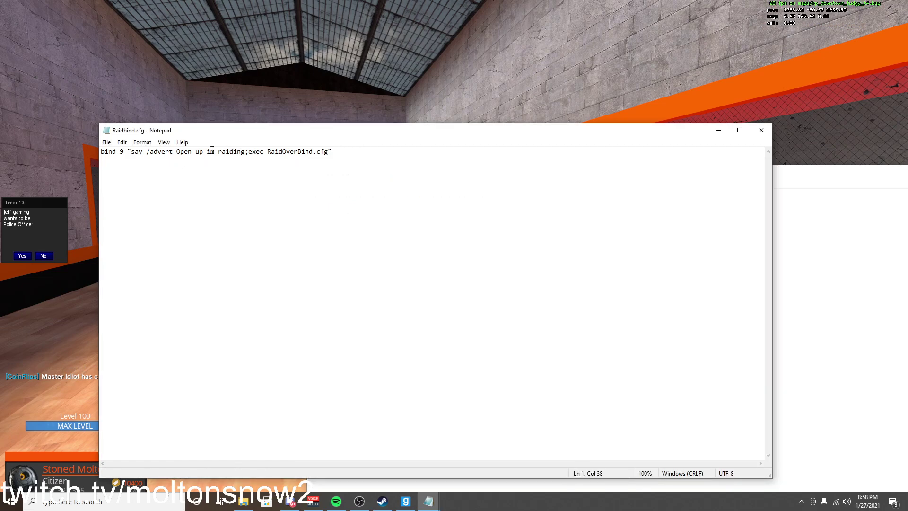
pyautogui.click(761, 130)
pyautogui.moveTo(775, 178); pyautogui.dragTo(457, 185)
pyautogui.click(642, 183)
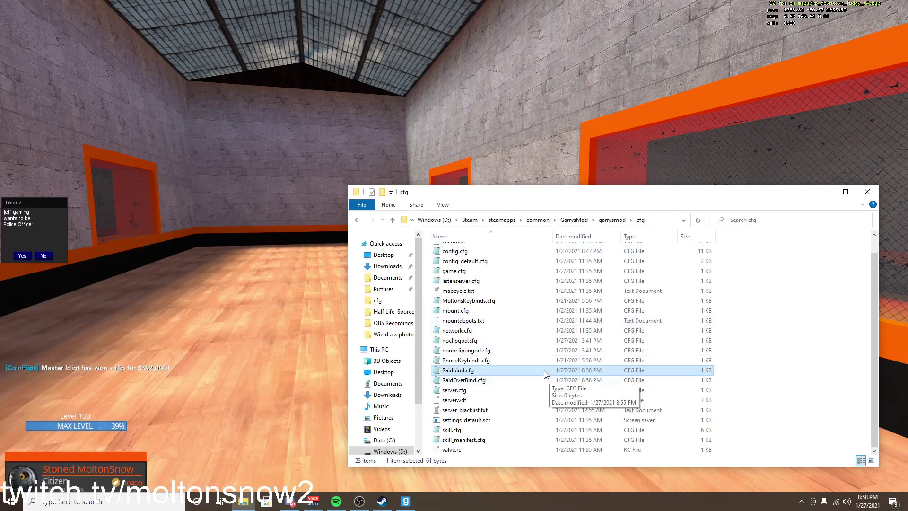
# In the cfg folder, locate and select autoexec.cfg, then maximize the folder window.
pyautogui.rightClick(544, 372)
pyautogui.click(577, 353)
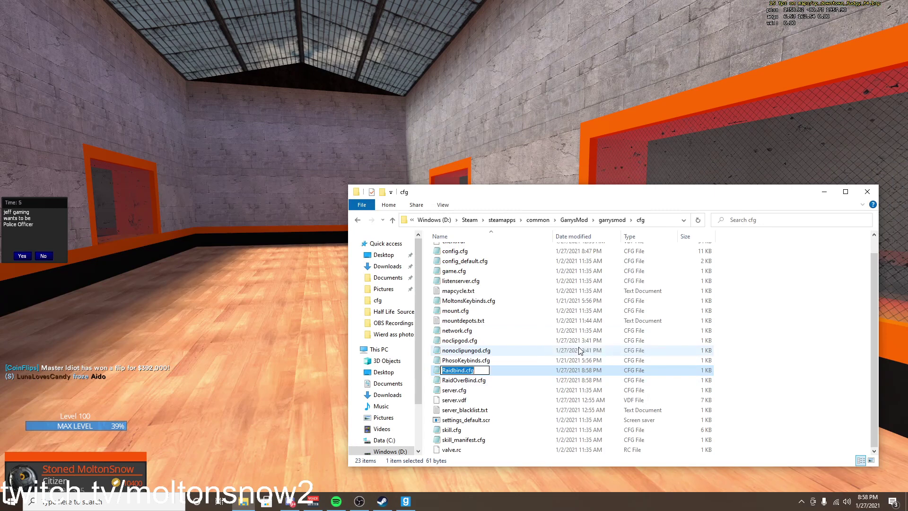
pyautogui.press('Return')
pyautogui.click(758, 353)
pyautogui.scroll(1, 615, 321)
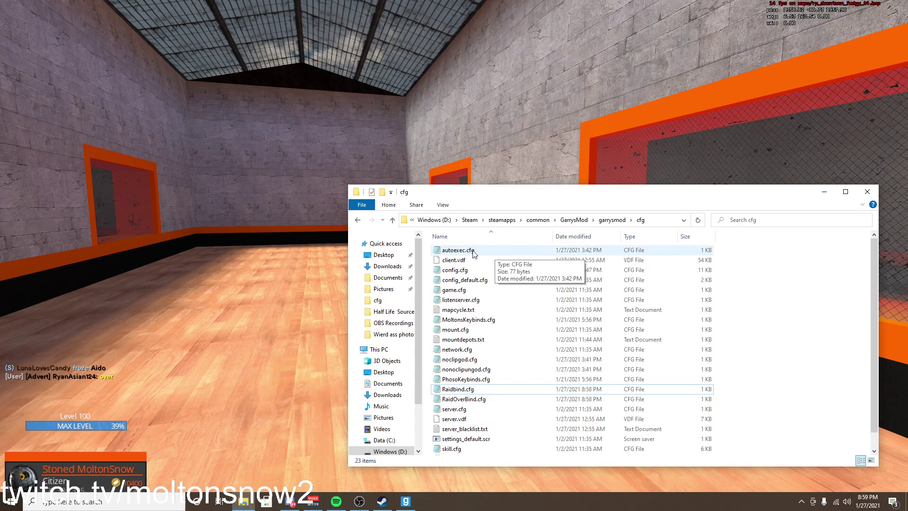
pyautogui.click(483, 252)
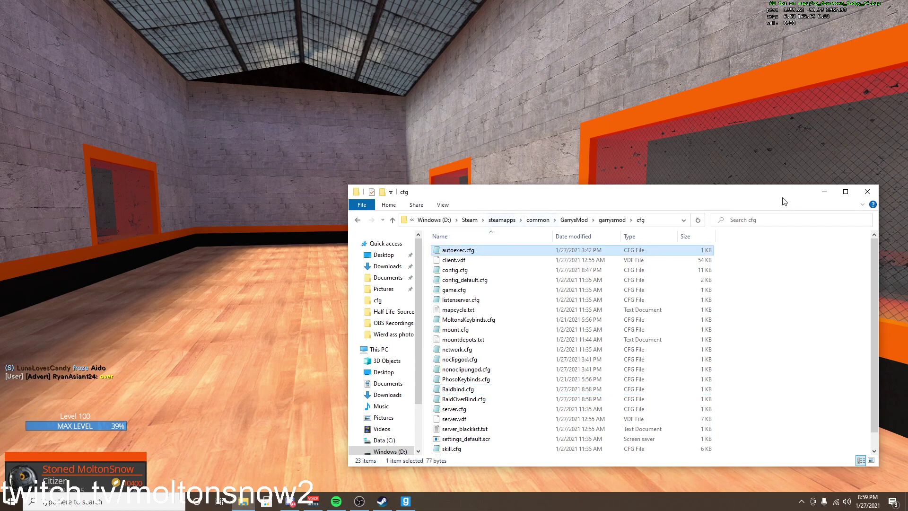
pyautogui.click(845, 191)
# Open autoexec.cfg, add an exec Raidbind.cfg line after exec noclipgod.cfg, and save.
pyautogui.doubleClick(247, 62)
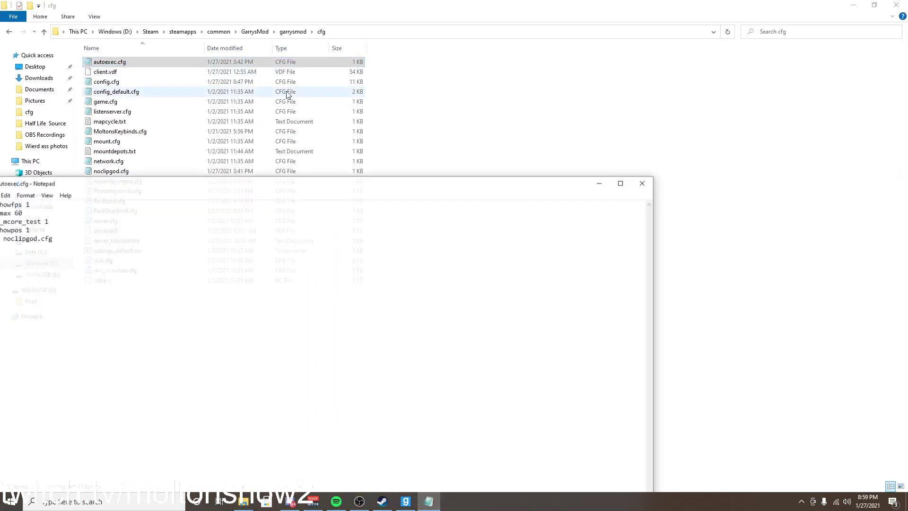
pyautogui.moveTo(233, 189); pyautogui.dragTo(455, 189)
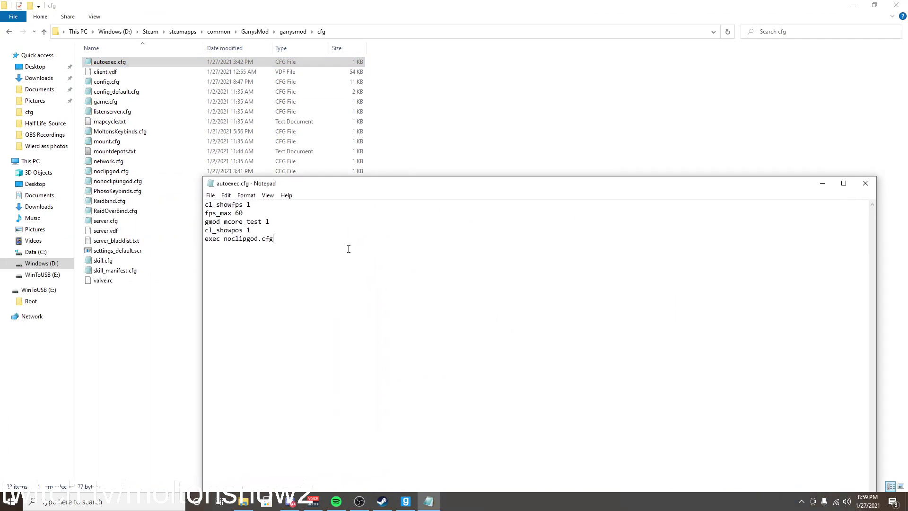
pyautogui.press('Return')
pyautogui.write('exec')
pyautogui.hotkey('ctrl', 'v')
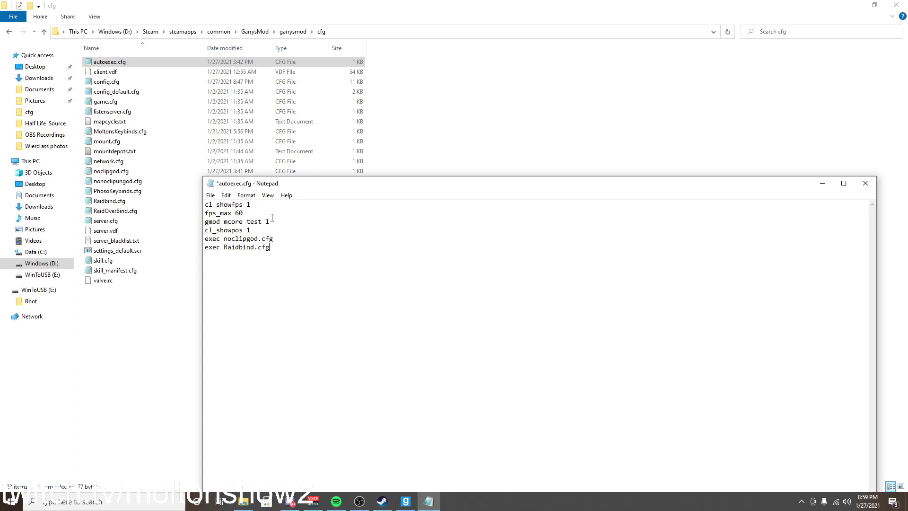
pyautogui.hotkey('ctrl', 's')
# Select the new exec Raidbind.cfg line so the command can be copied.
pyautogui.moveTo(293, 247); pyautogui.dragTo(206, 247)
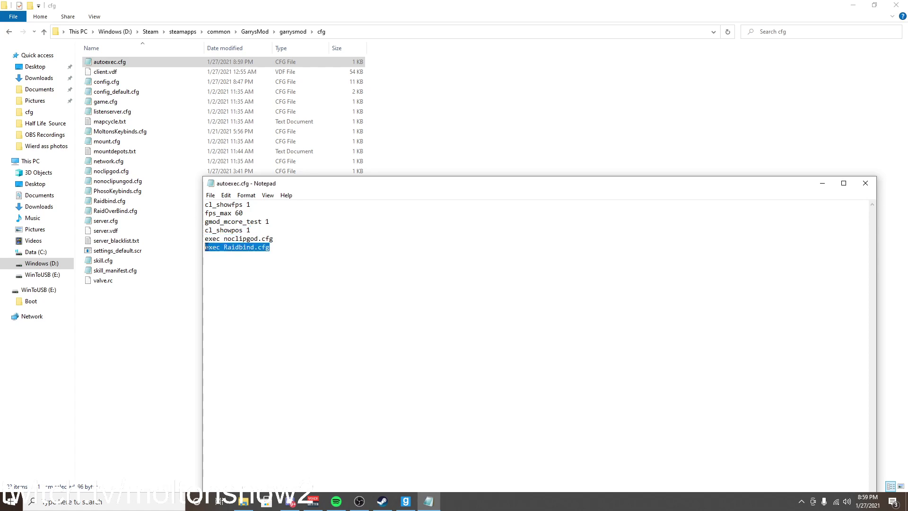
pyautogui.click(275, 248)
pyautogui.hotkey('shift', 'Home')
pyautogui.click(282, 244)
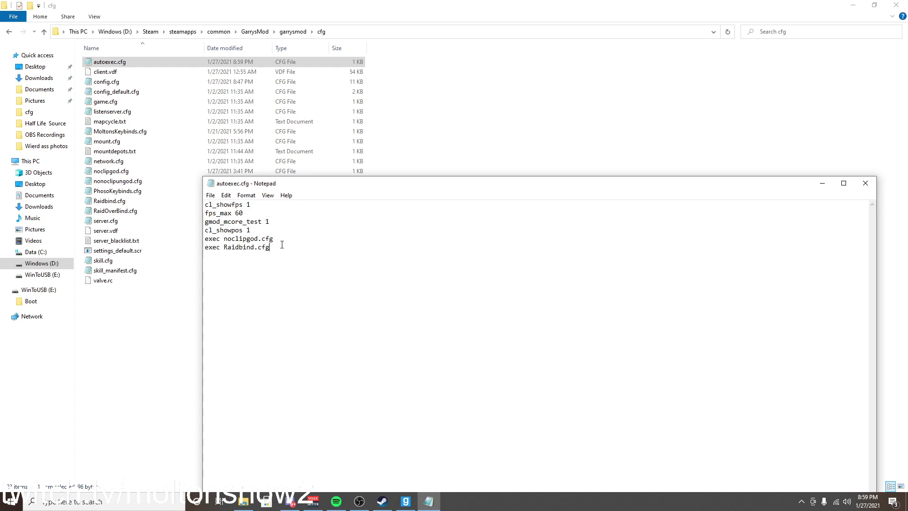
pyautogui.moveTo(282, 245); pyautogui.dragTo(205, 247)
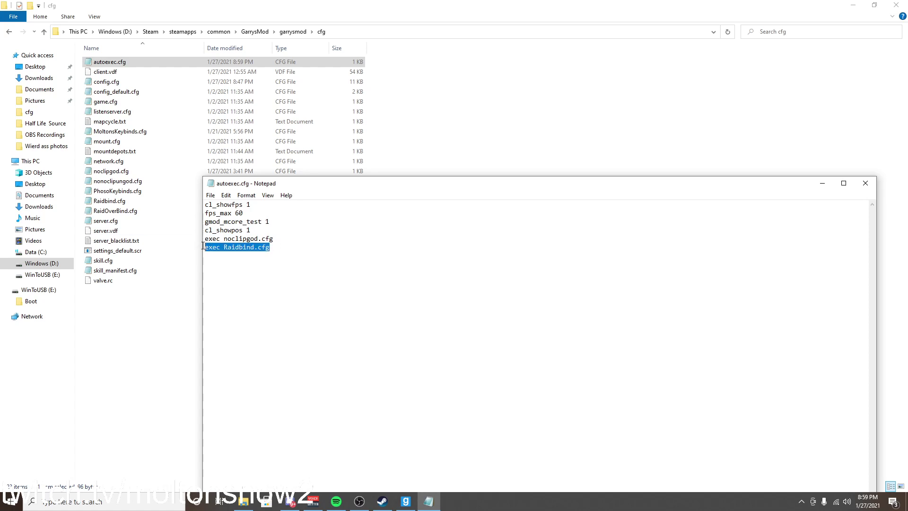
pyautogui.click(273, 247)
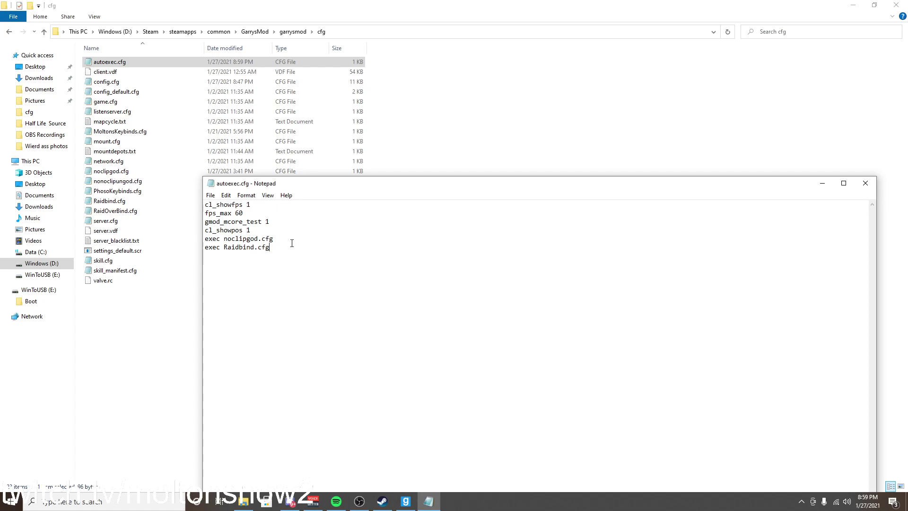
pyautogui.moveTo(292, 241); pyautogui.dragTo(228, 238)
pyautogui.click(285, 291)
pyautogui.moveTo(205, 247); pyautogui.dragTo(277, 254)
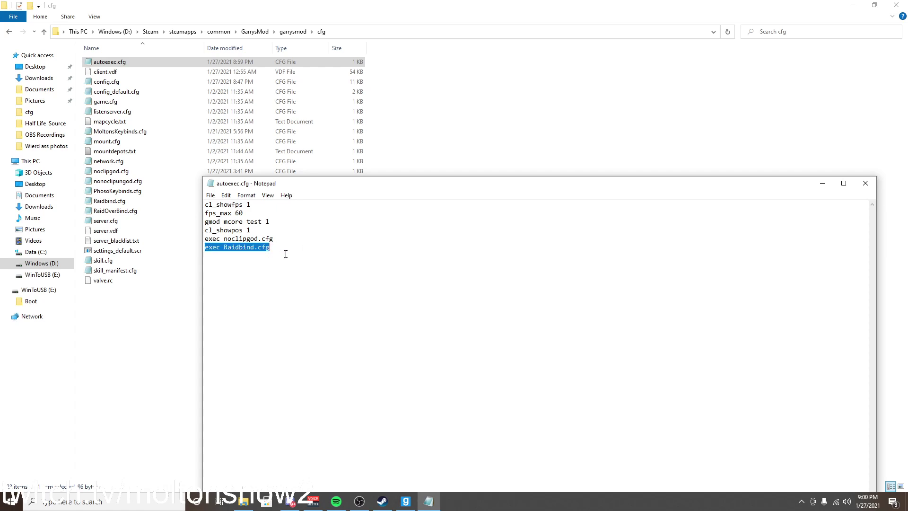
pyautogui.click(285, 253)
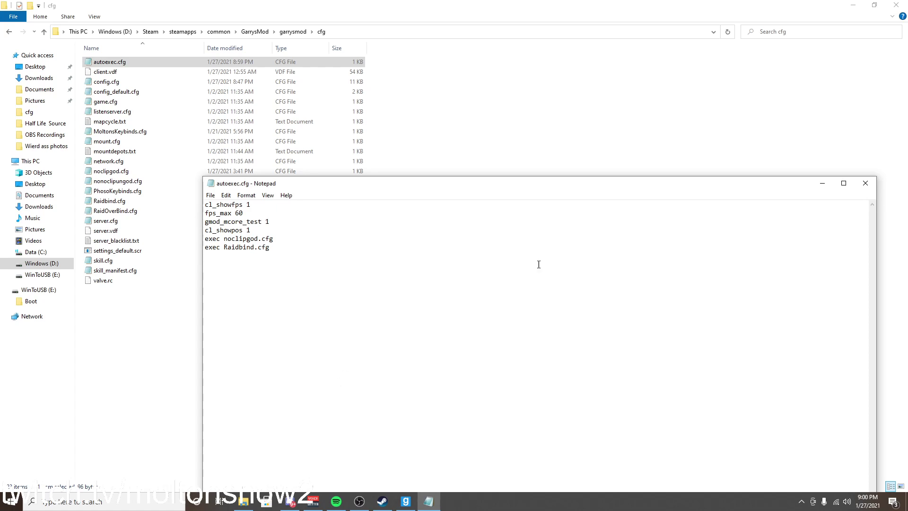
pyautogui.moveTo(205, 247)
pyautogui.mouseDown()
pyautogui.moveTo(270, 247)
pyautogui.moveTo(206, 250)
pyautogui.mouseUp()
pyautogui.click(271, 248)
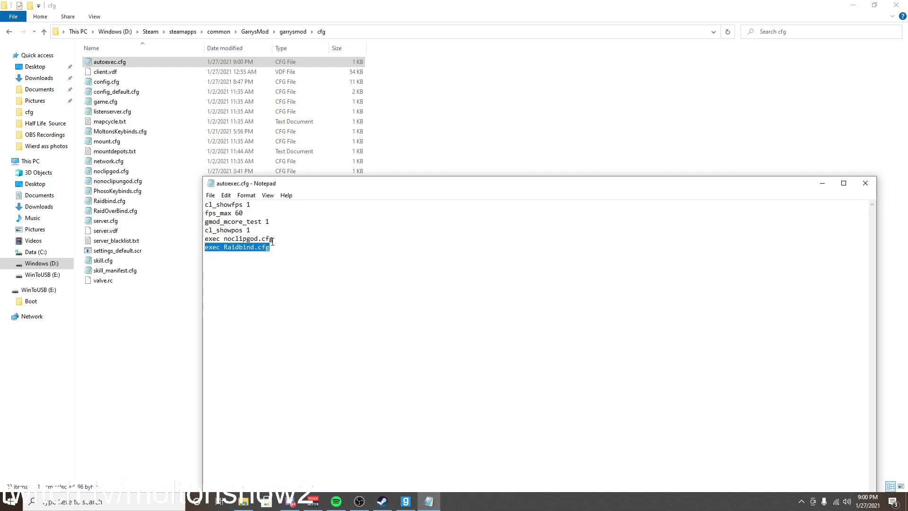
# In Garry's Mod, run the pasted exec Raidbind.cfg command from the console.
pyautogui.click(404, 505)
pyautogui.press('Escape')
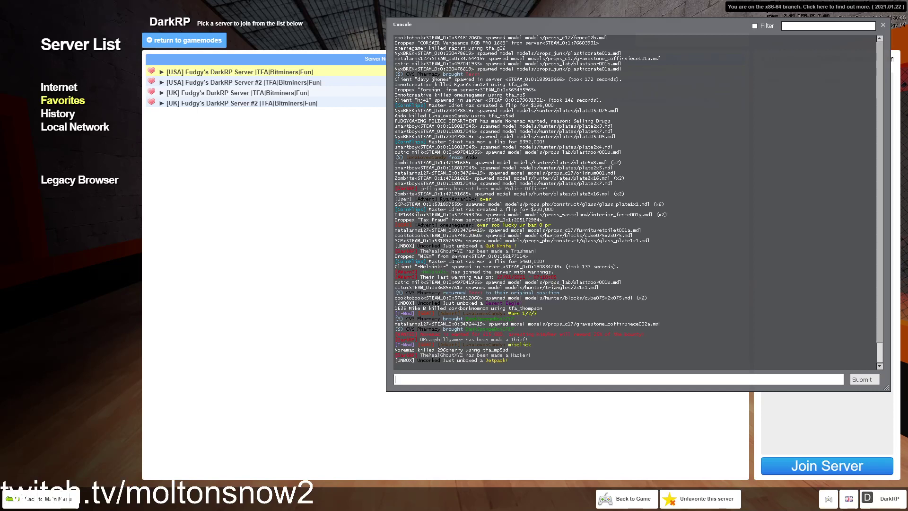
pyautogui.hotkey('ctrl', 'v')
pyautogui.press('Return')
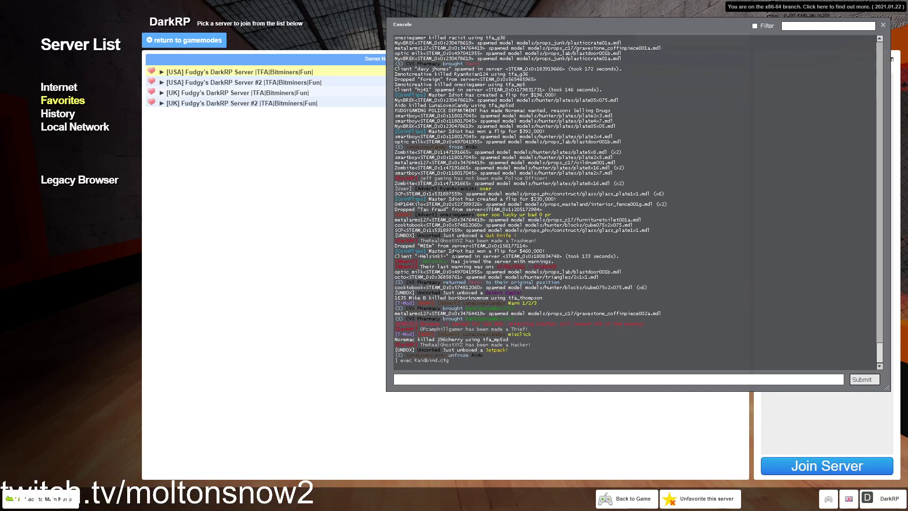
pyautogui.press('Escape')
# Trigger the bind in-game twice to post the raiding advert, then the raid over advert.
pyautogui.press('w')
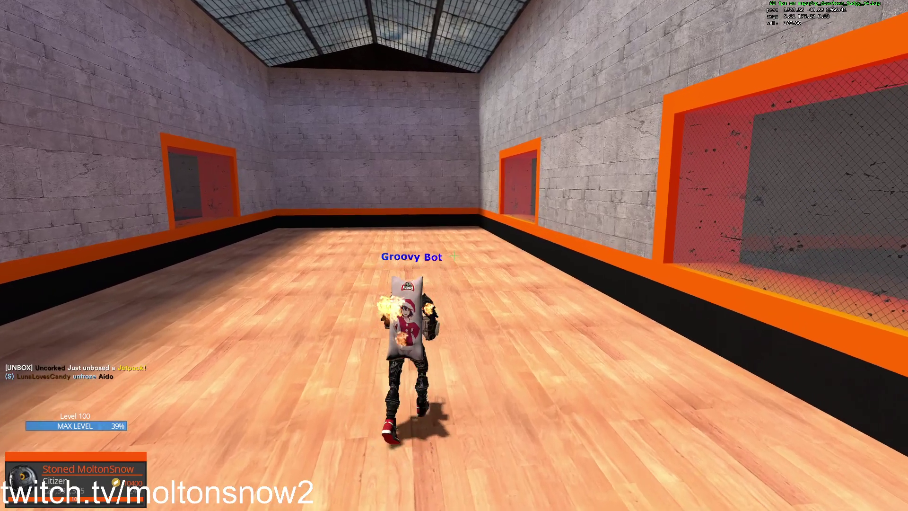
pyautogui.press('k')
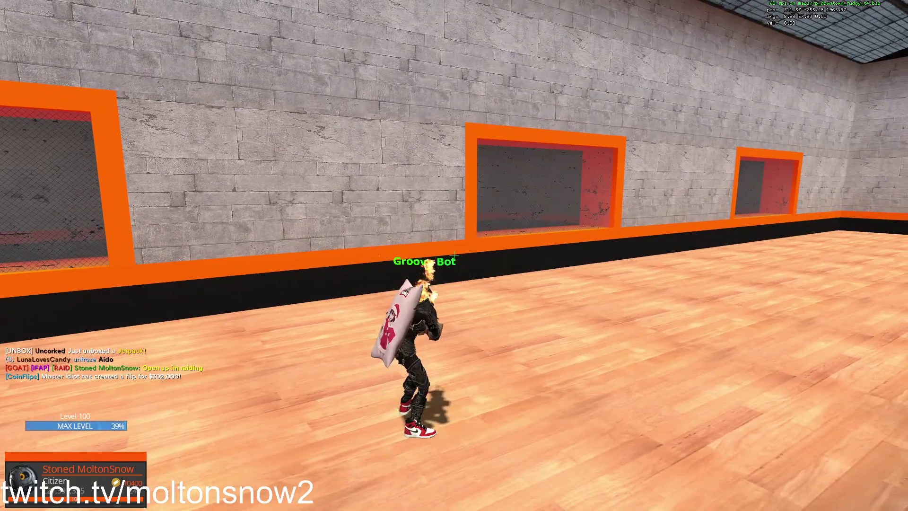
pyautogui.press('w')
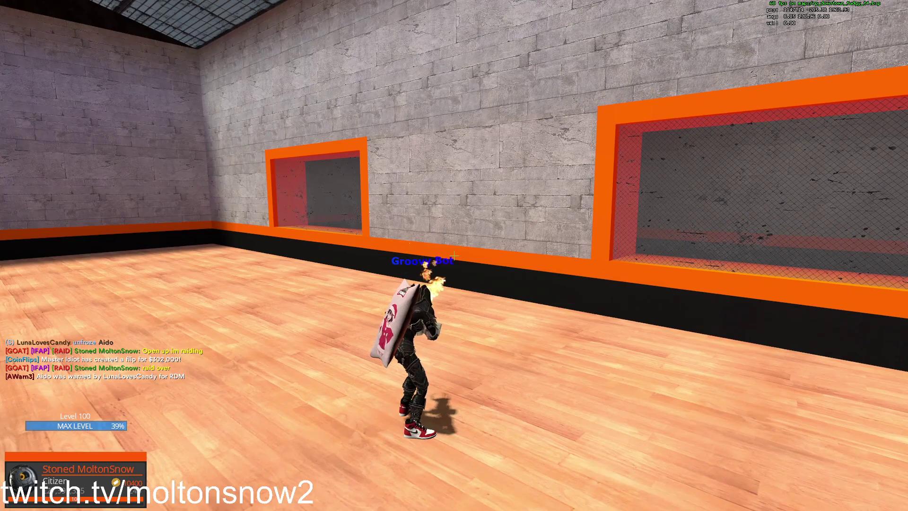
pyautogui.press('w')
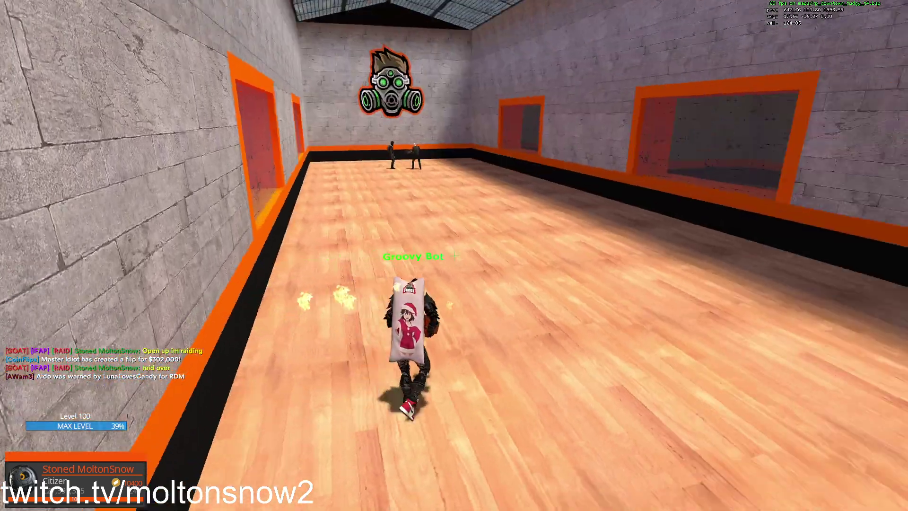
pyautogui.press('super')
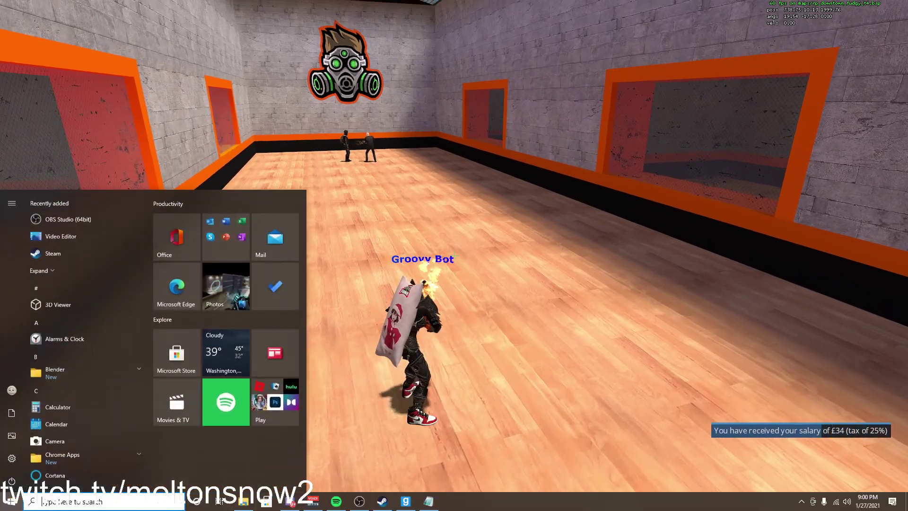